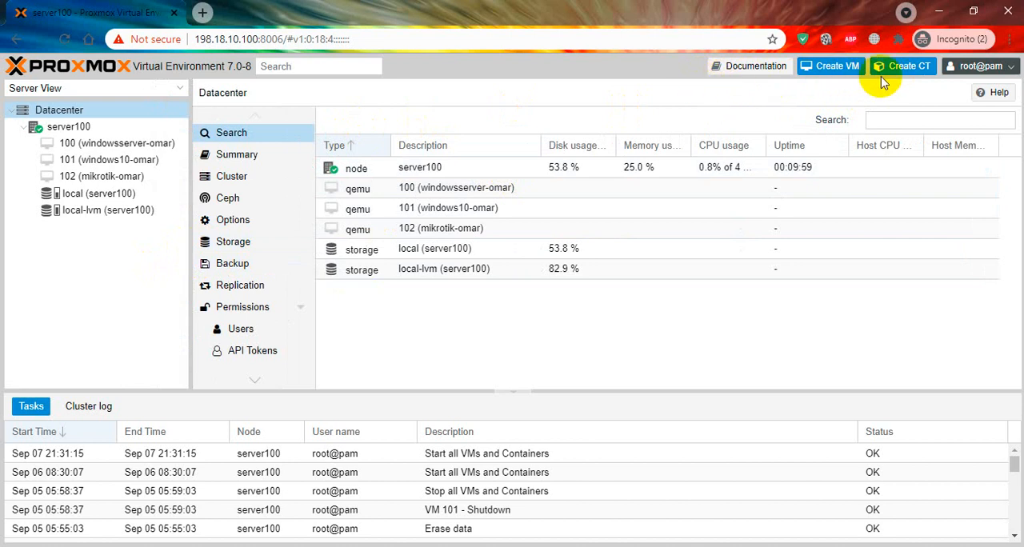
Step: Log out, sign back in as root with the account password under Linux PAM standard authentication, and dismiss the subscription notice
click(982, 68)
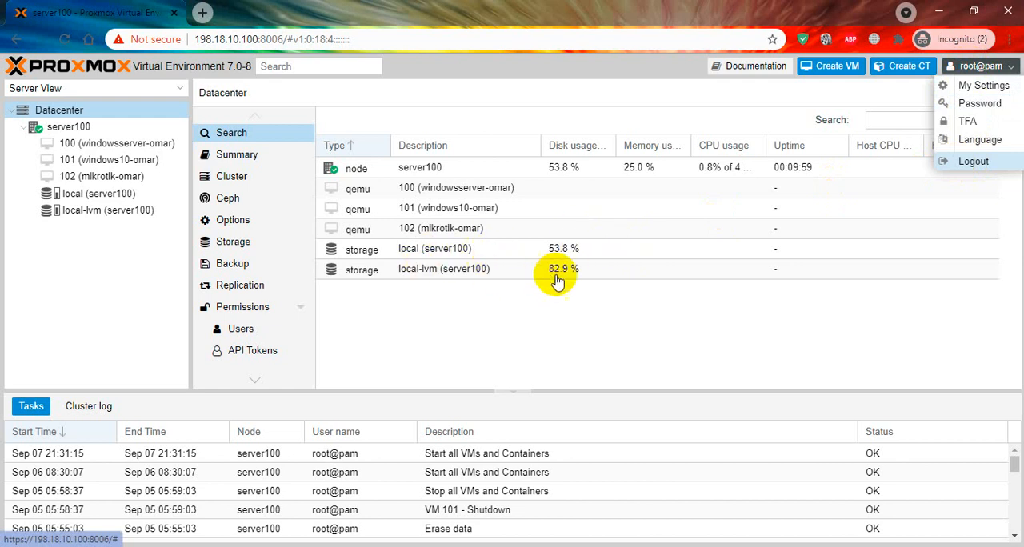
click(971, 164)
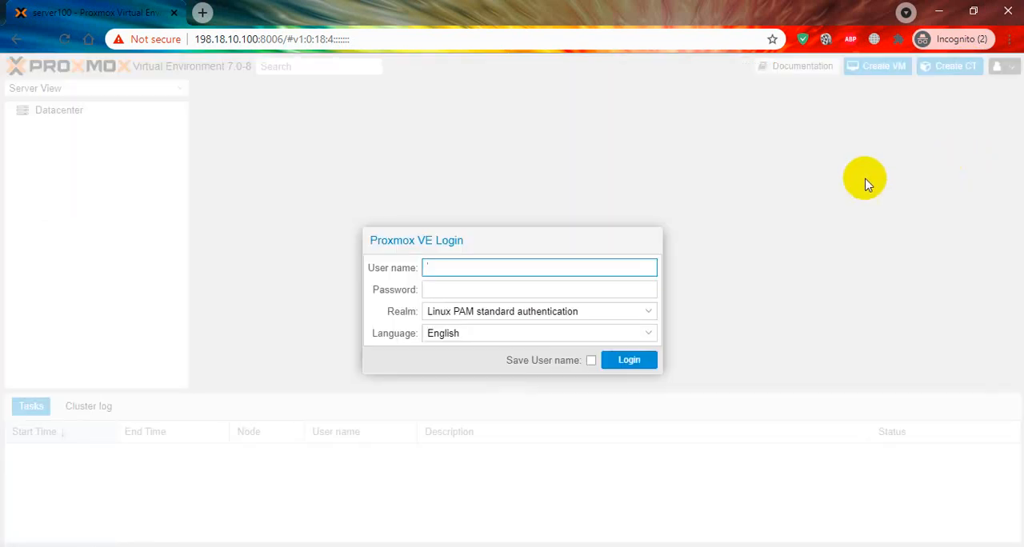
text(root)
key(Tab)
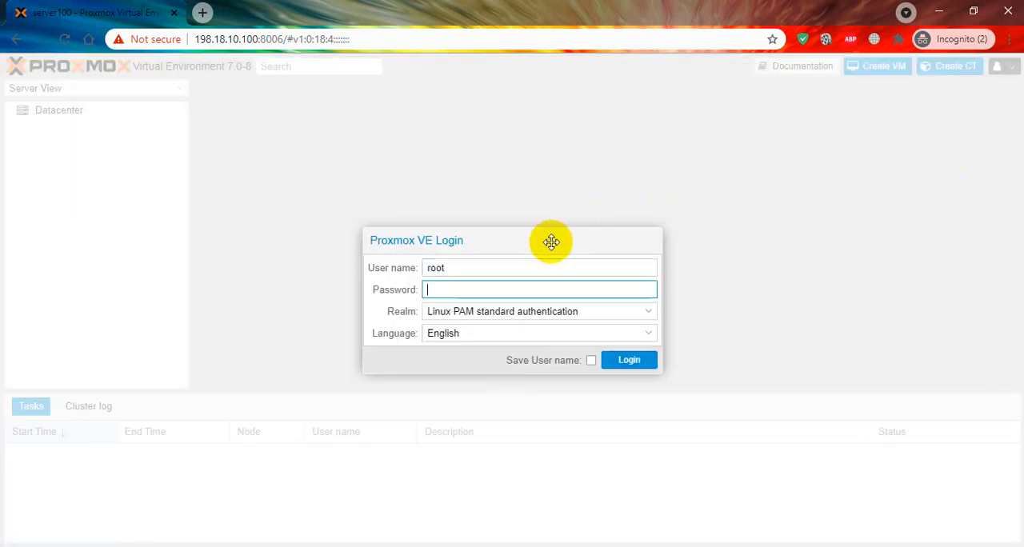
text(*)
key(Return)
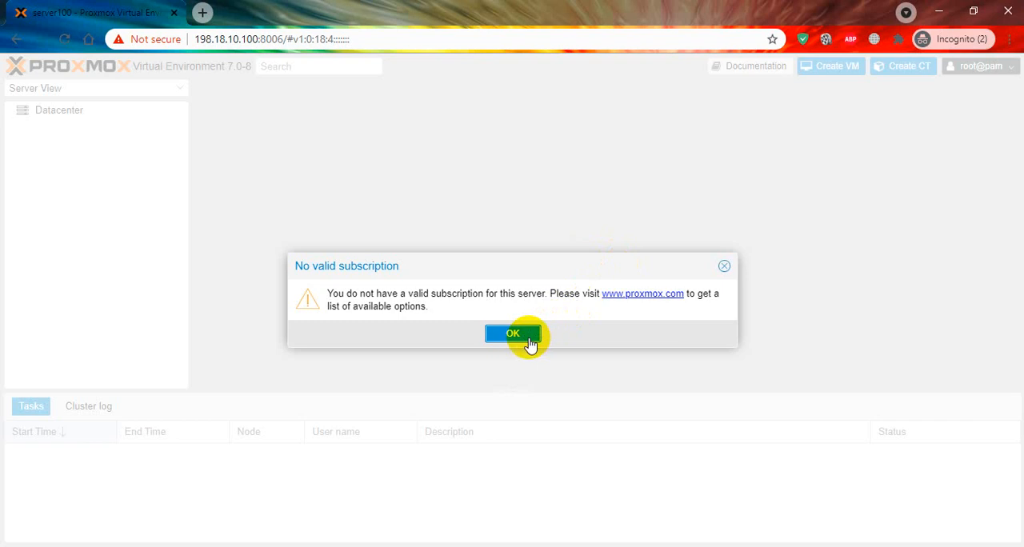
click(530, 340)
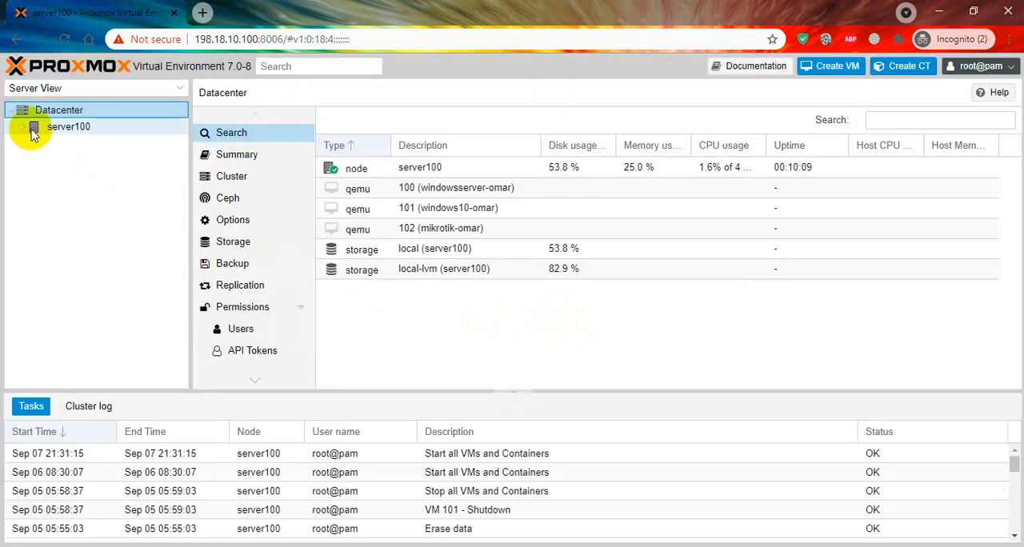
Step: Expand the server100 node and look over its overview and the datacenter's available sections
scroll(271, 220, down, 3)
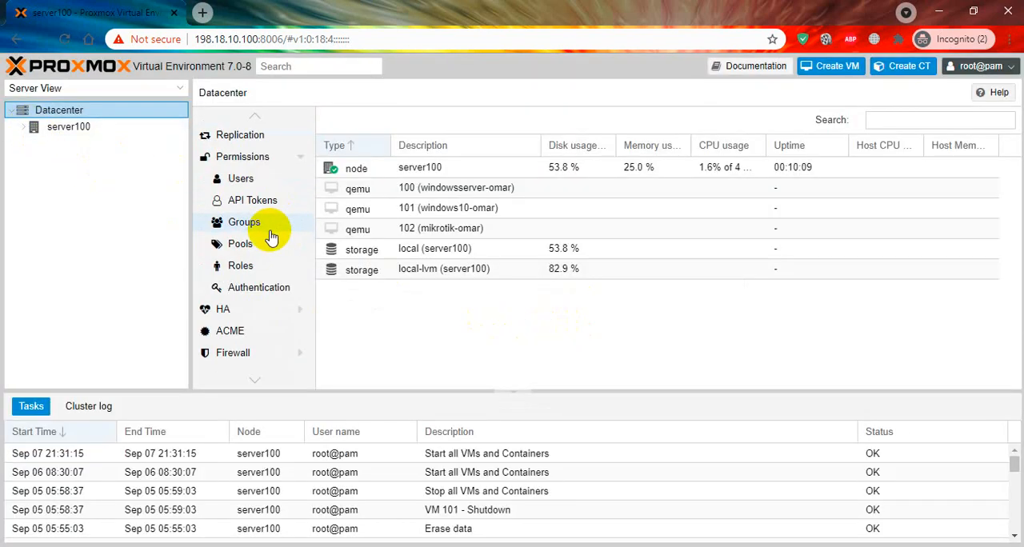
scroll(269, 232, up, 3)
click(23, 129)
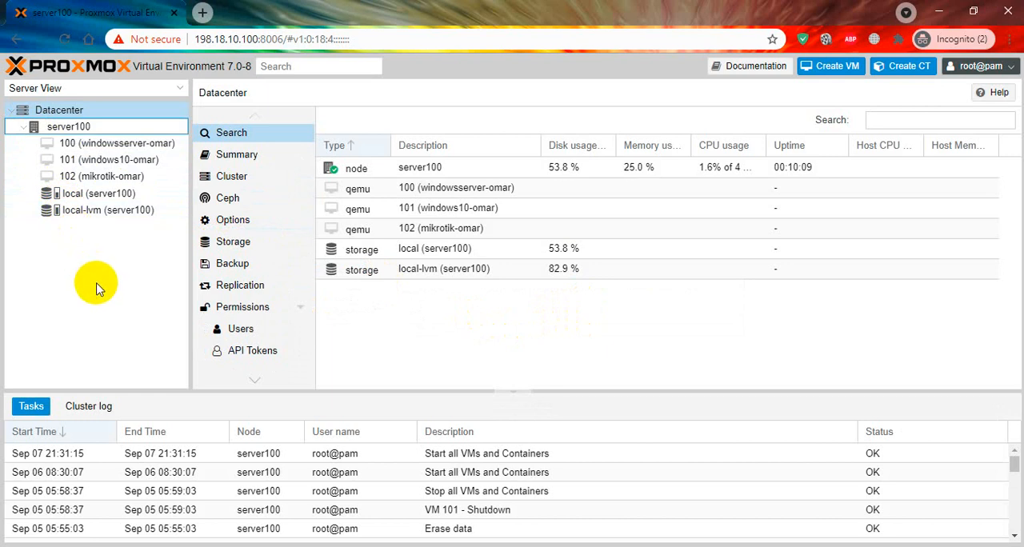
click(66, 129)
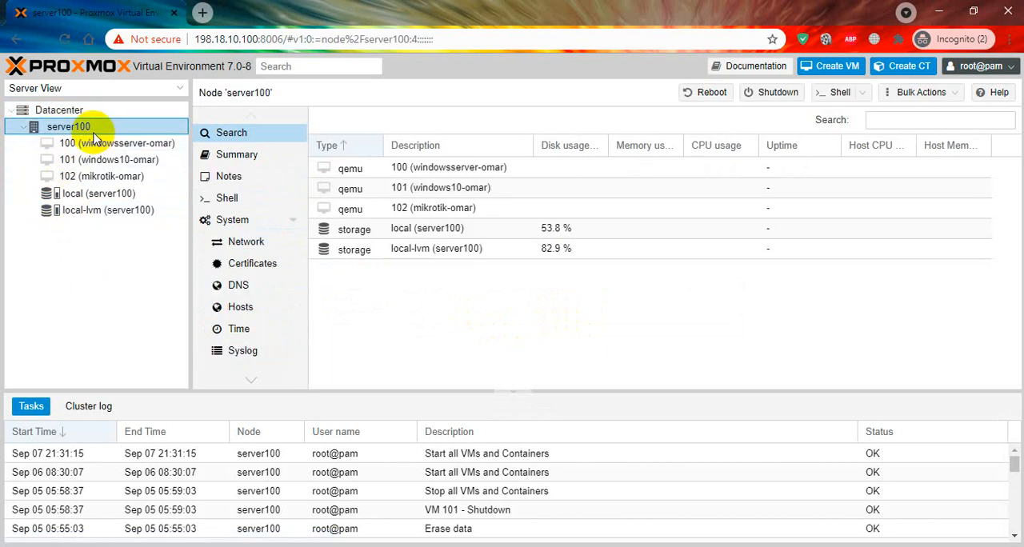
click(78, 112)
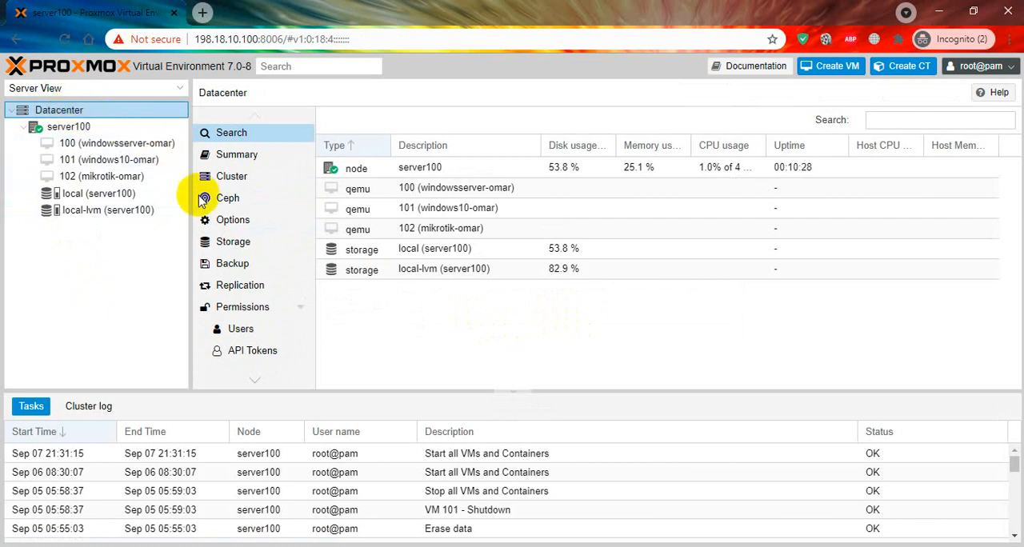
Step: Start adding a datacenter user, enter the new user name, and set the realm to Proxmox VE authentication server
click(257, 336)
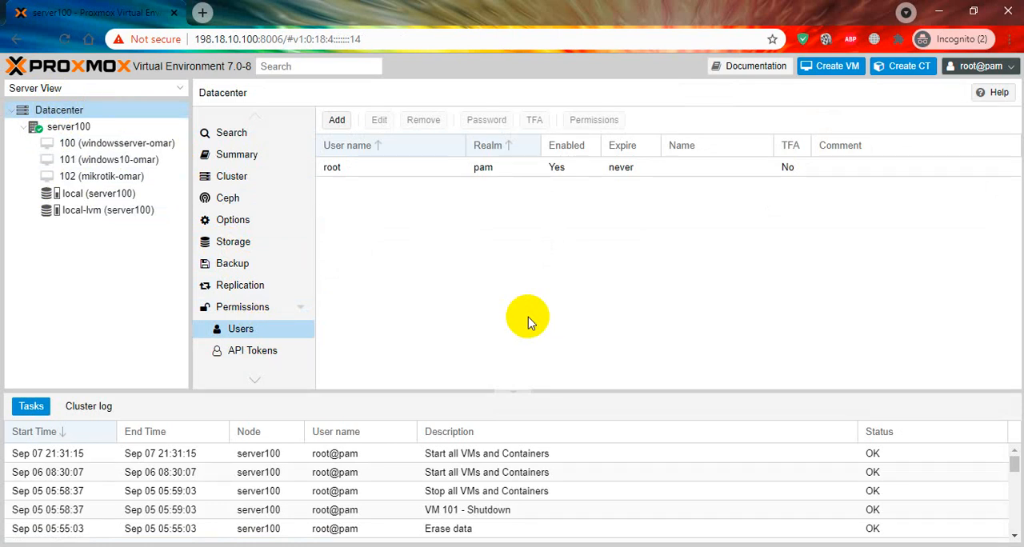
click(339, 122)
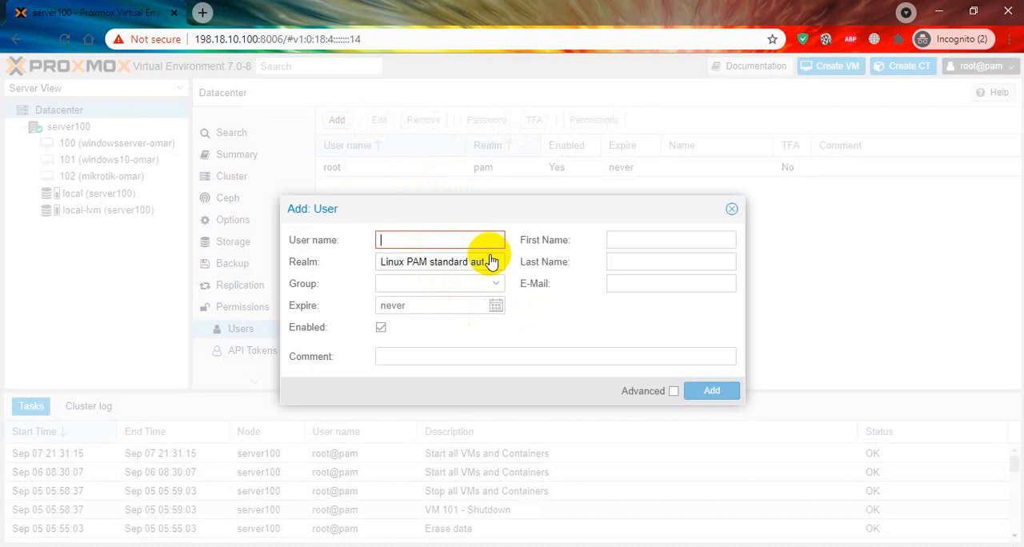
text(omar1)
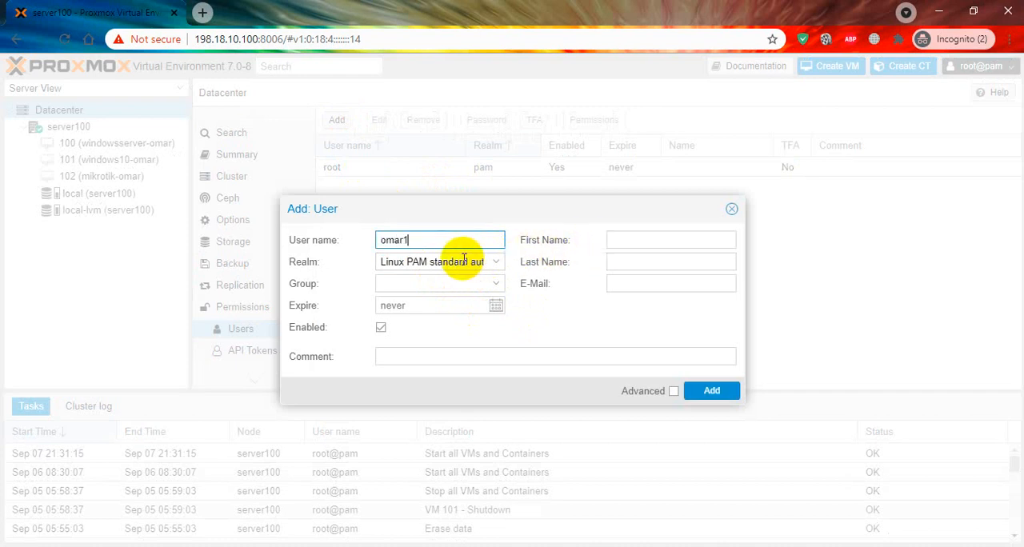
click(461, 259)
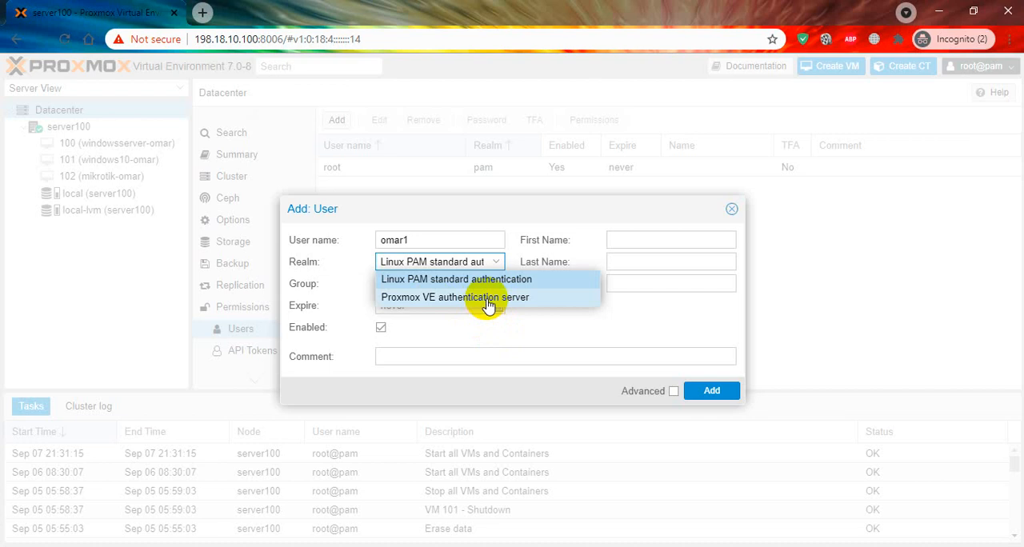
click(418, 299)
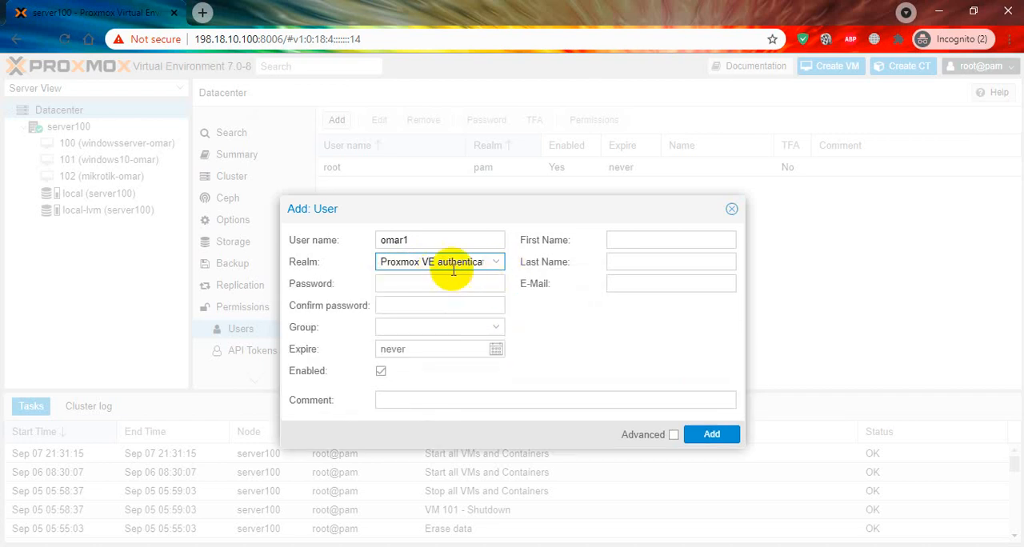
Step: Switch the new user's realm to Linux PAM standard authentication and back to Proxmox VE authentication server
click(451, 281)
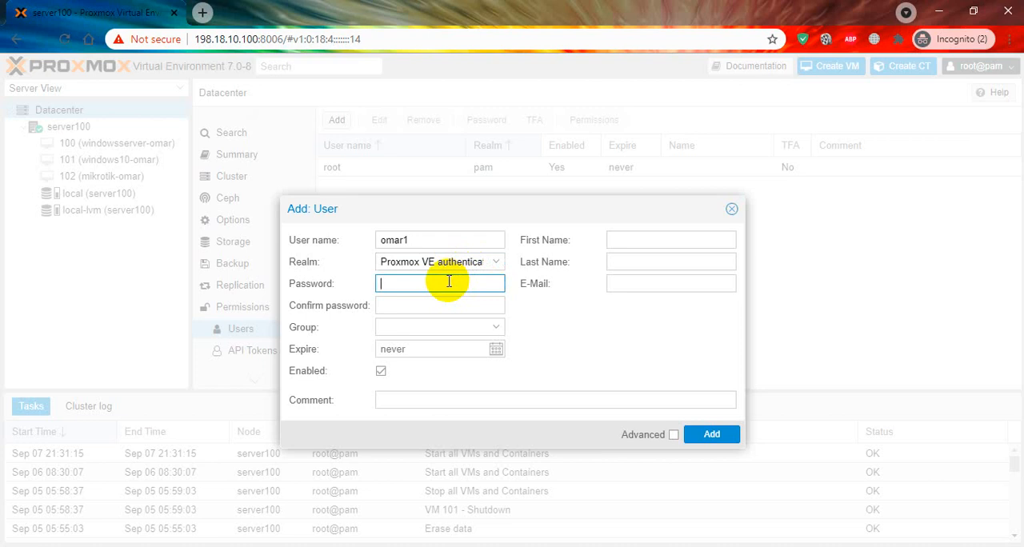
click(444, 261)
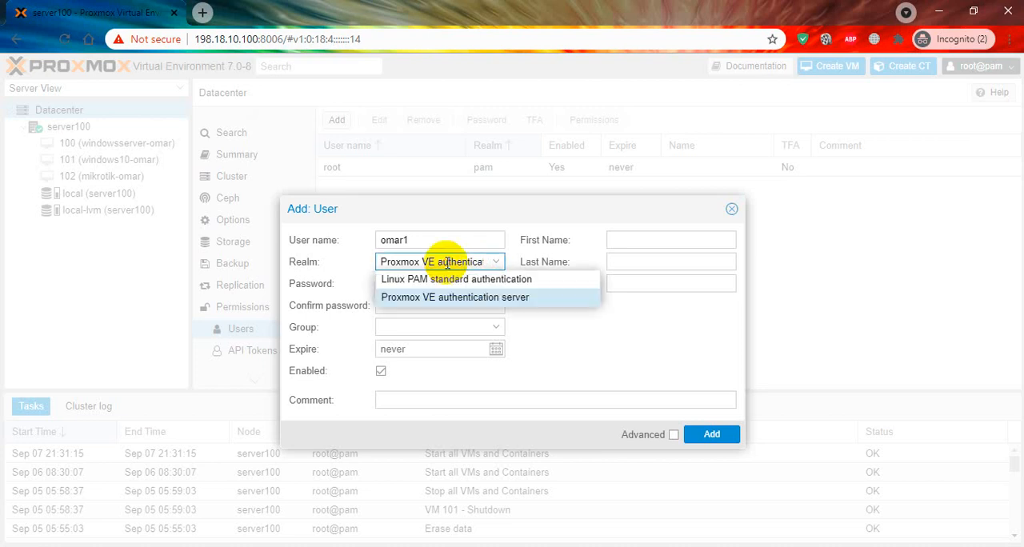
click(445, 281)
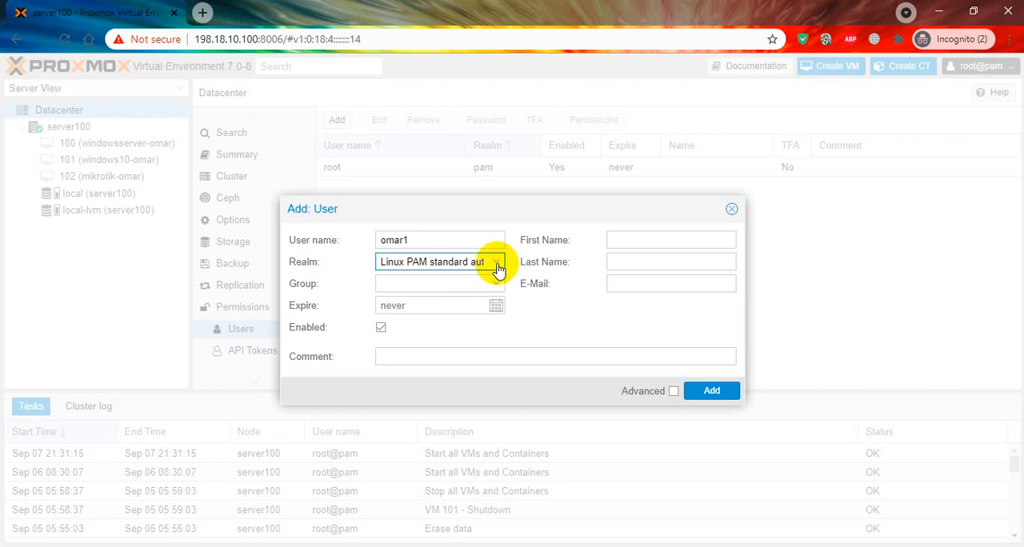
click(477, 261)
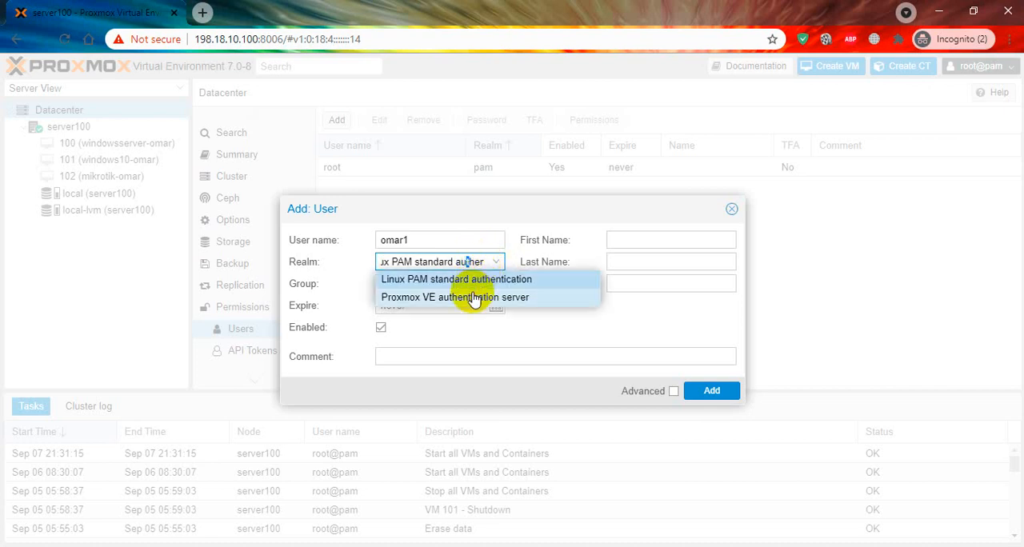
click(474, 297)
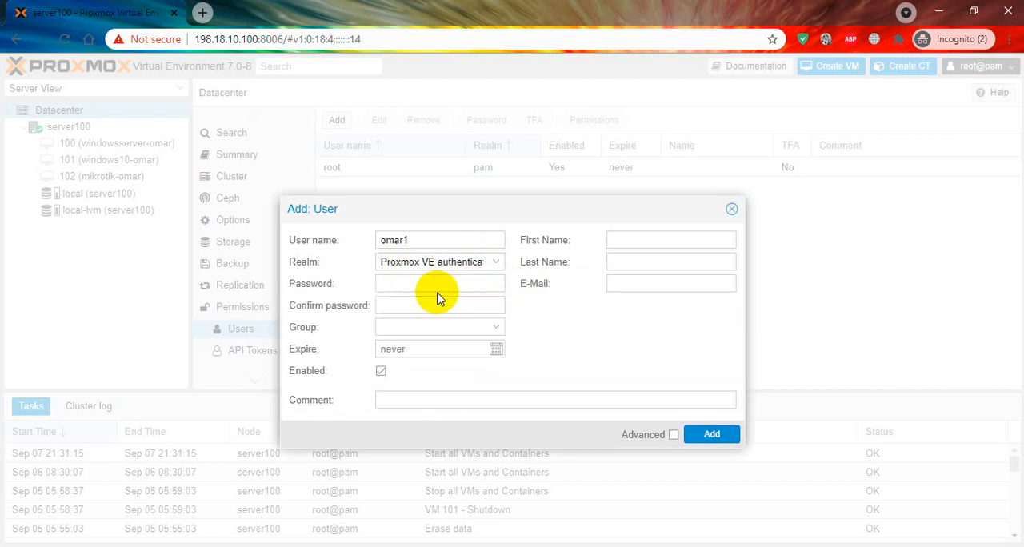
Step: Enter and confirm the new user's password, leave the group empty, and add the user
click(463, 283)
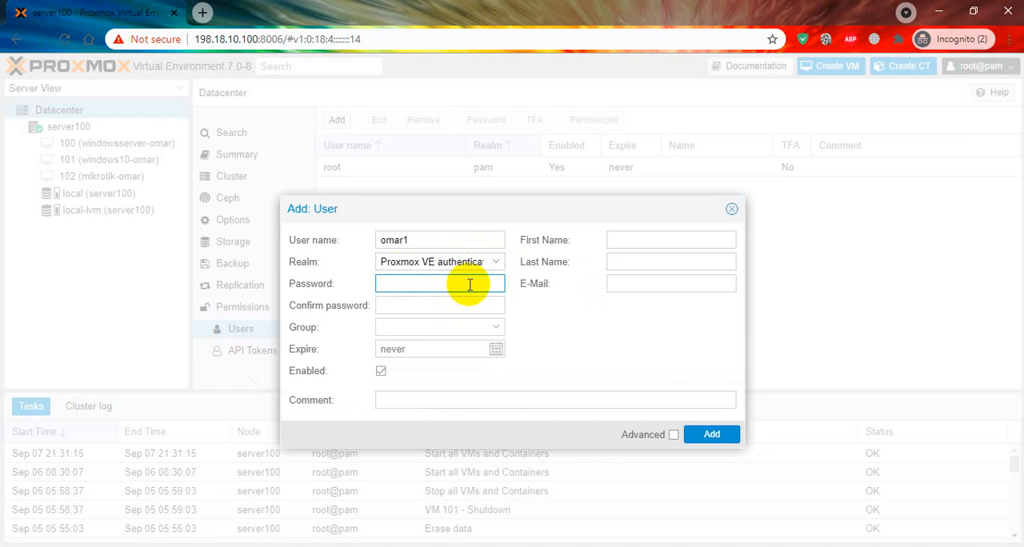
text(•••••)
click(457, 305)
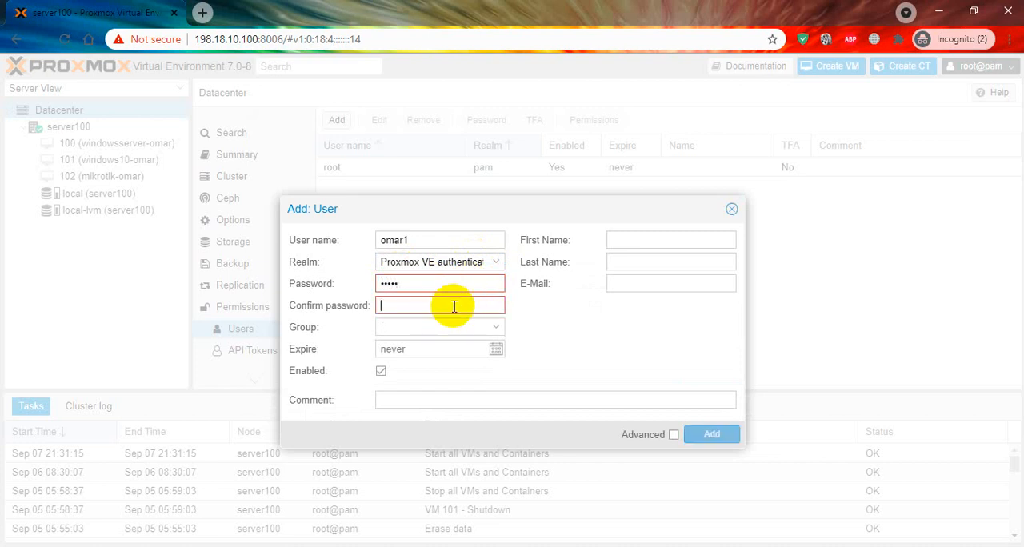
text(•••••)
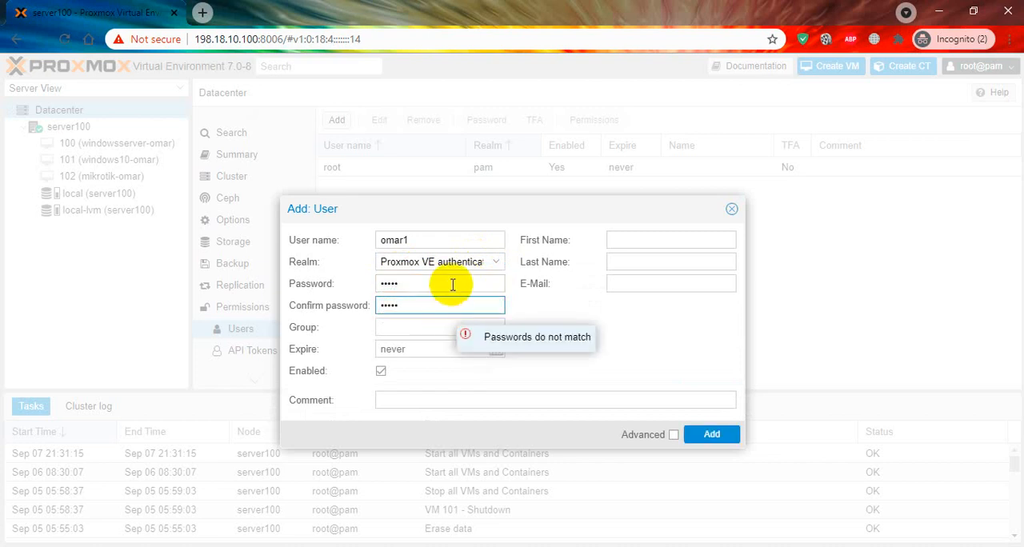
click(470, 321)
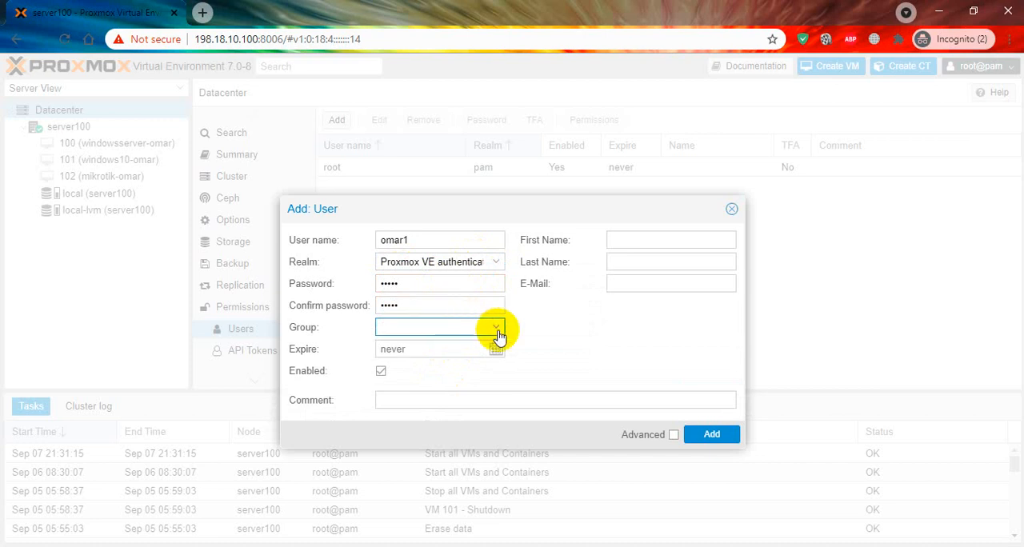
click(495, 328)
click(536, 329)
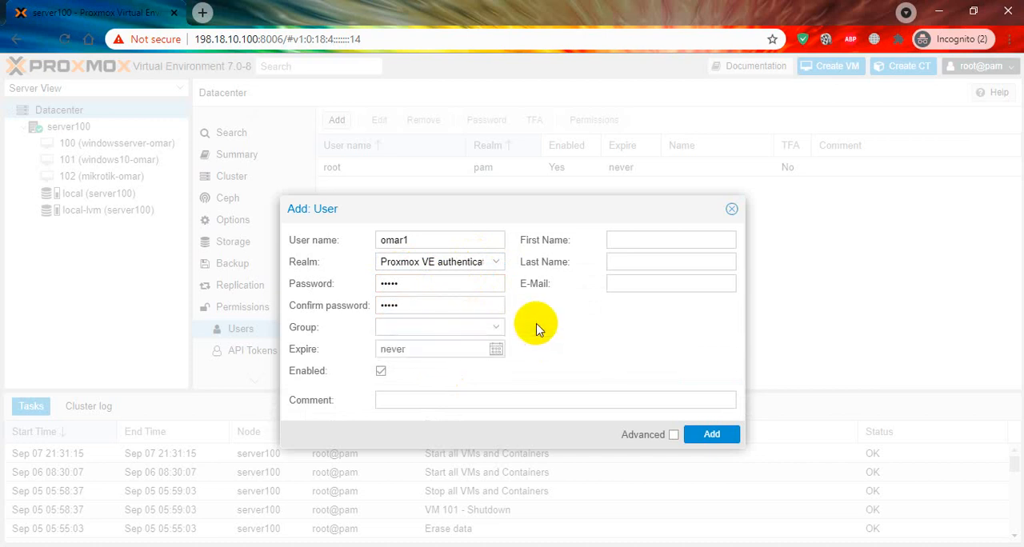
click(709, 435)
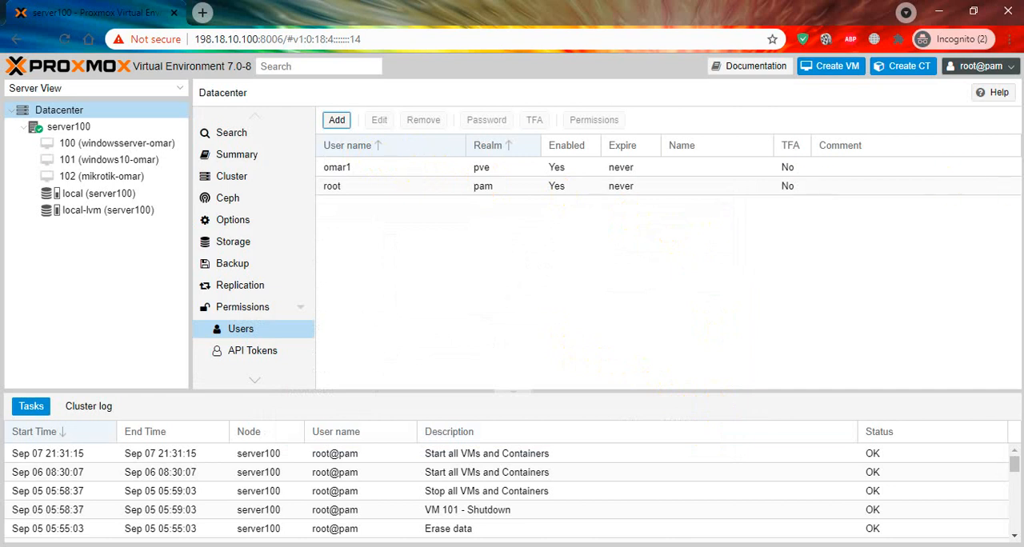
Step: Log out of the root account and enter the new user's name and password in the login form
click(977, 67)
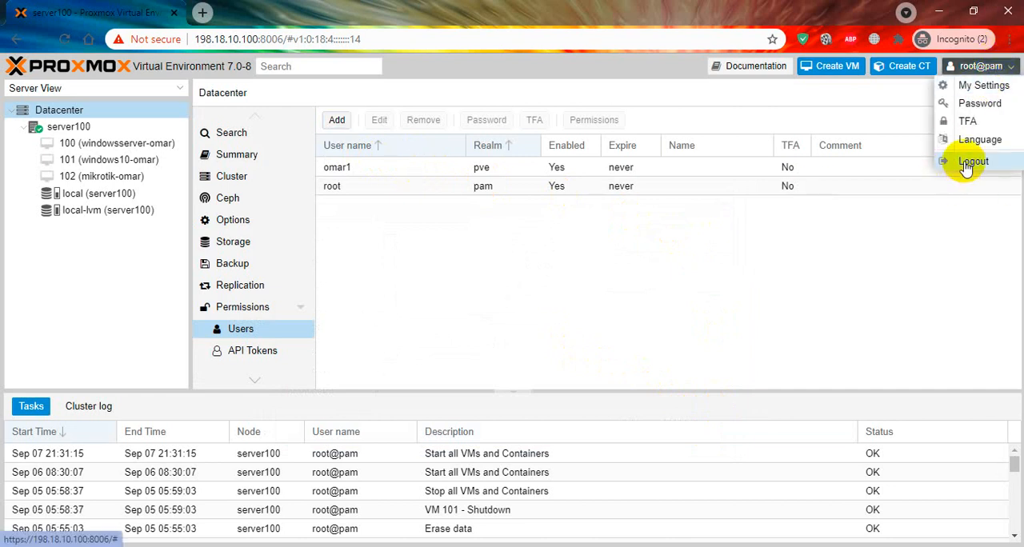
click(968, 162)
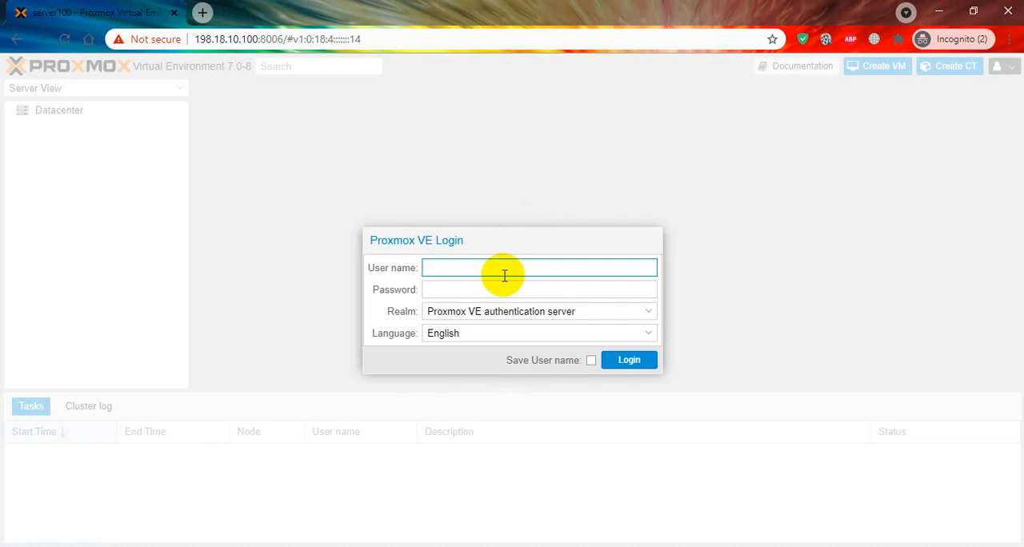
text(omar1)
key(Tab)
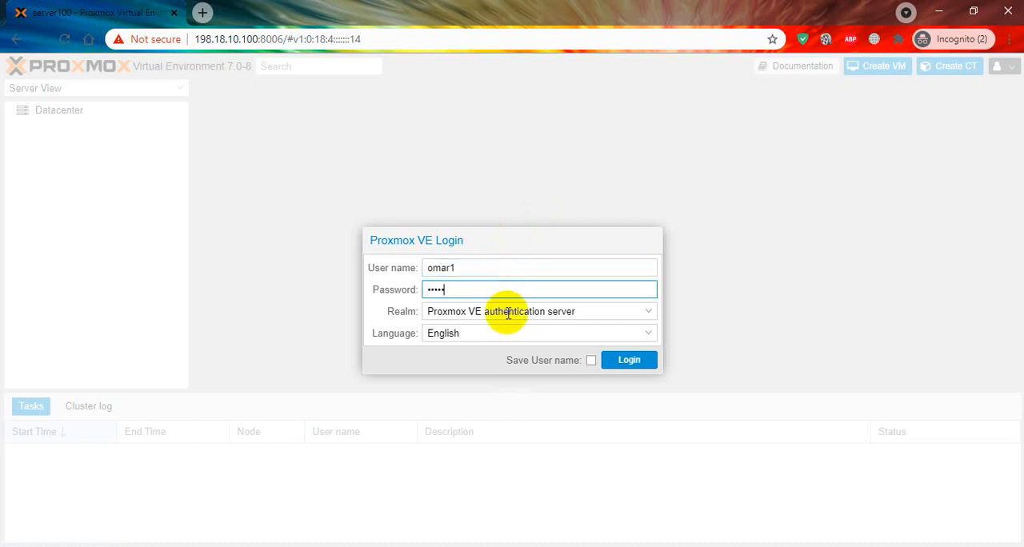
Step: Choose the Proxmox VE authentication server realm, log in as the new user, and dismiss the subscription notice
click(510, 311)
click(513, 312)
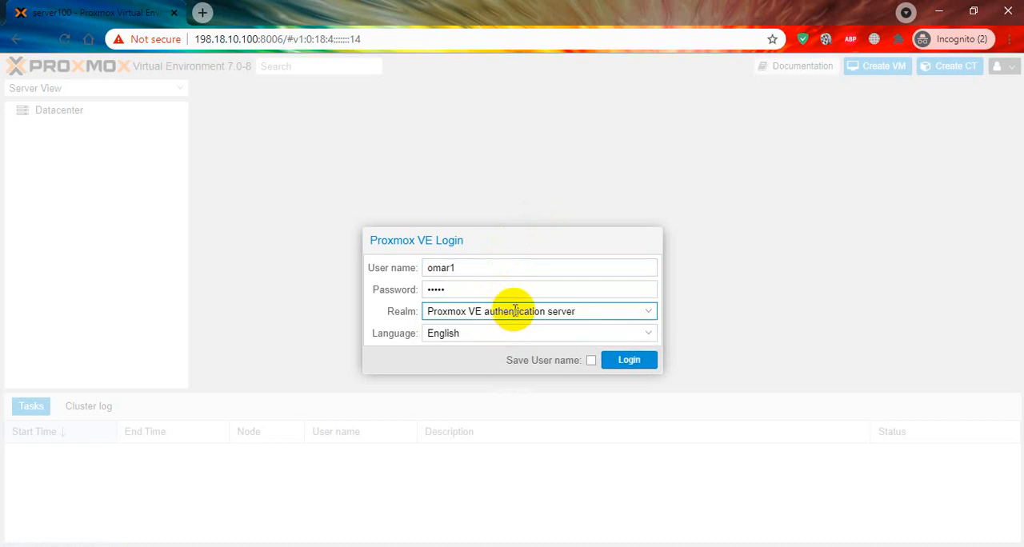
click(512, 307)
click(515, 310)
click(511, 309)
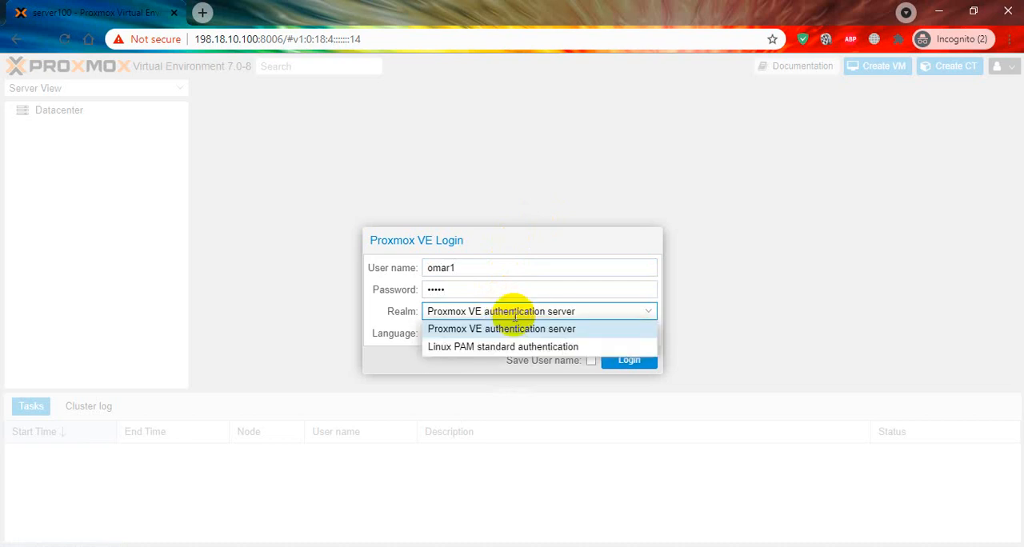
click(515, 328)
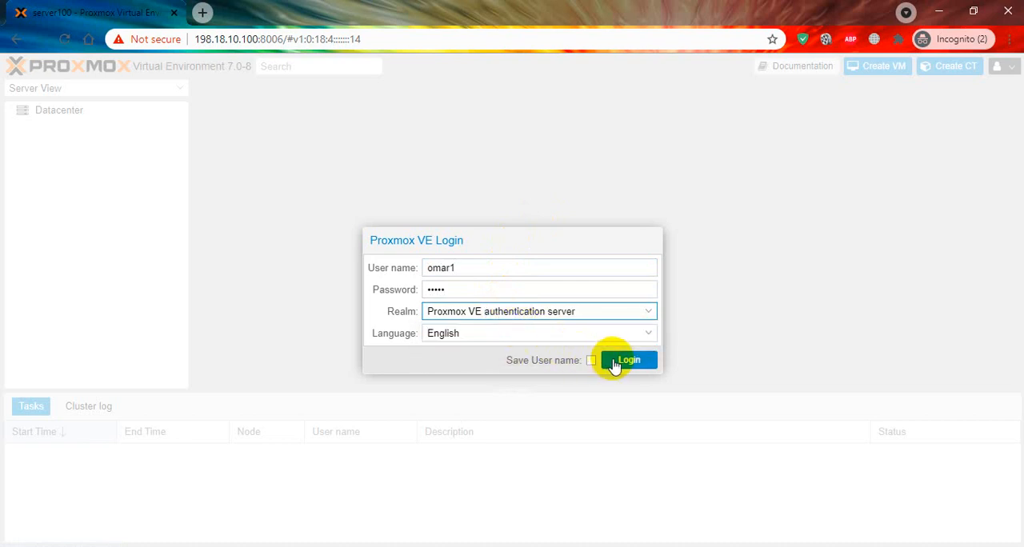
click(613, 360)
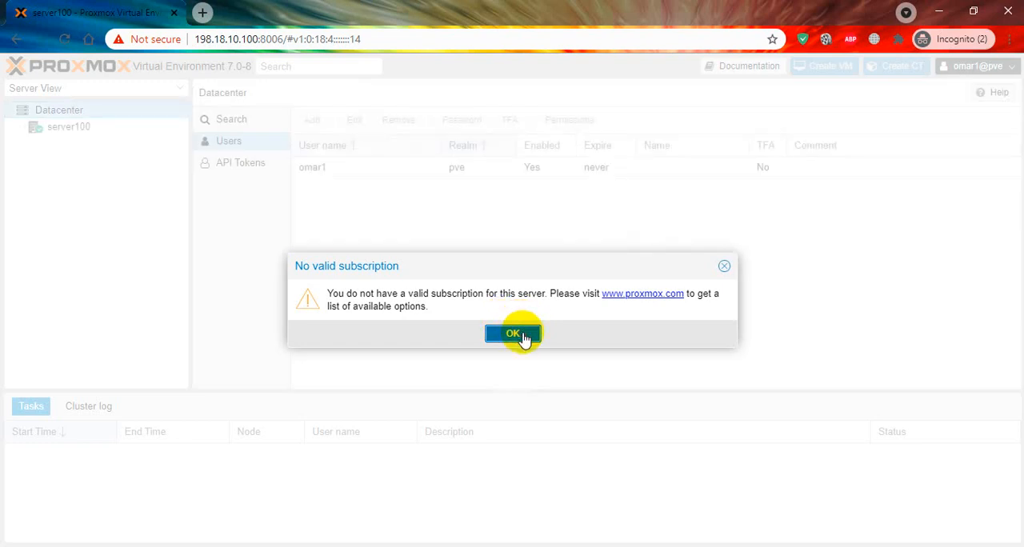
click(522, 337)
Step: Examine what the new user can access: server100's task history and subscription, and the datacenter's user list
click(33, 128)
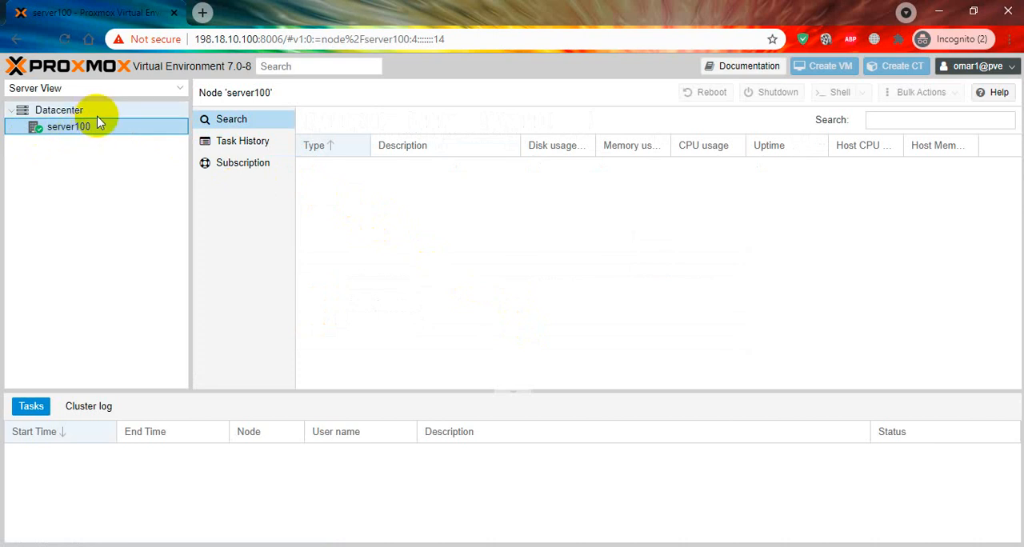
click(262, 147)
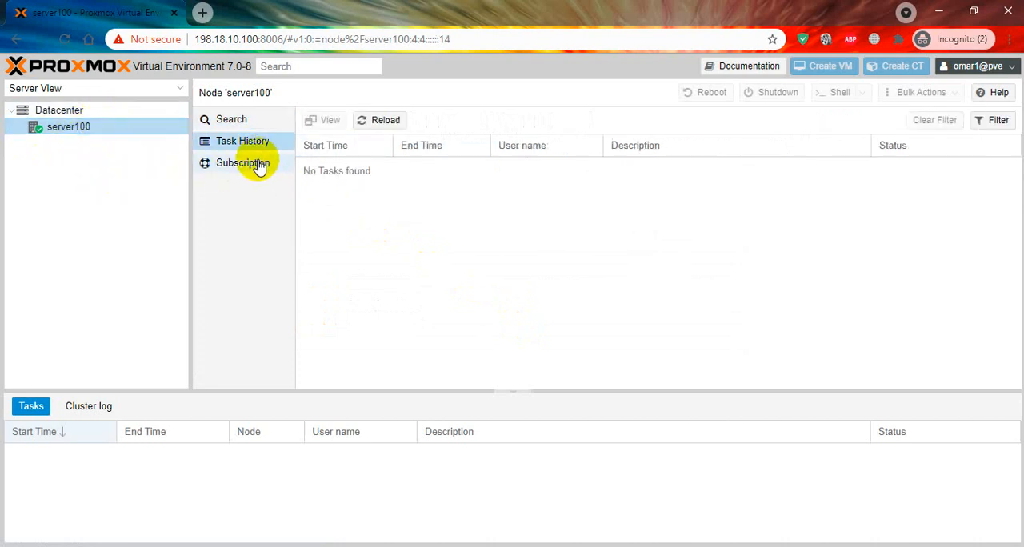
click(255, 163)
click(102, 110)
click(237, 145)
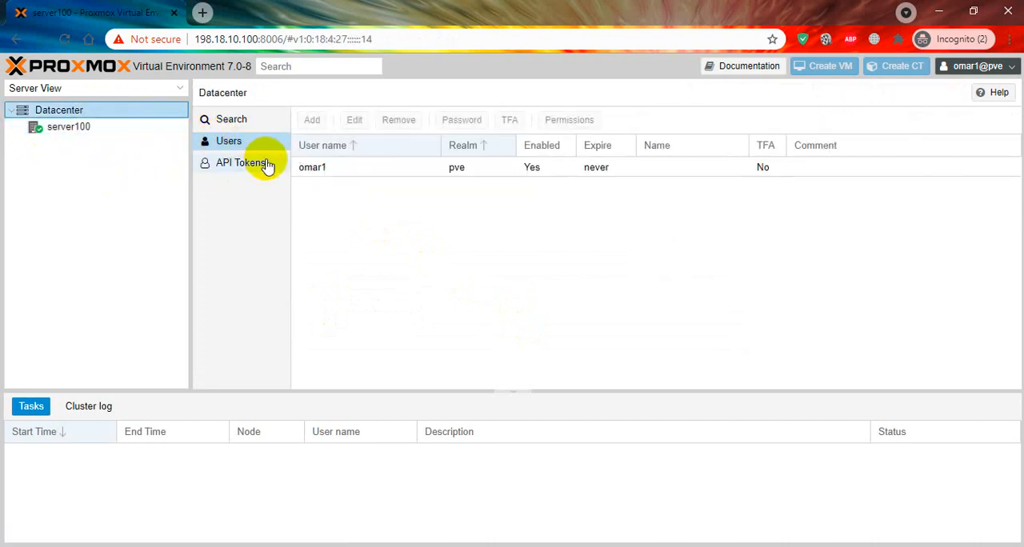
Step: Examine the datacenter's user list and API tokens and server100's available pages under the new user's account
click(264, 164)
click(258, 127)
click(254, 142)
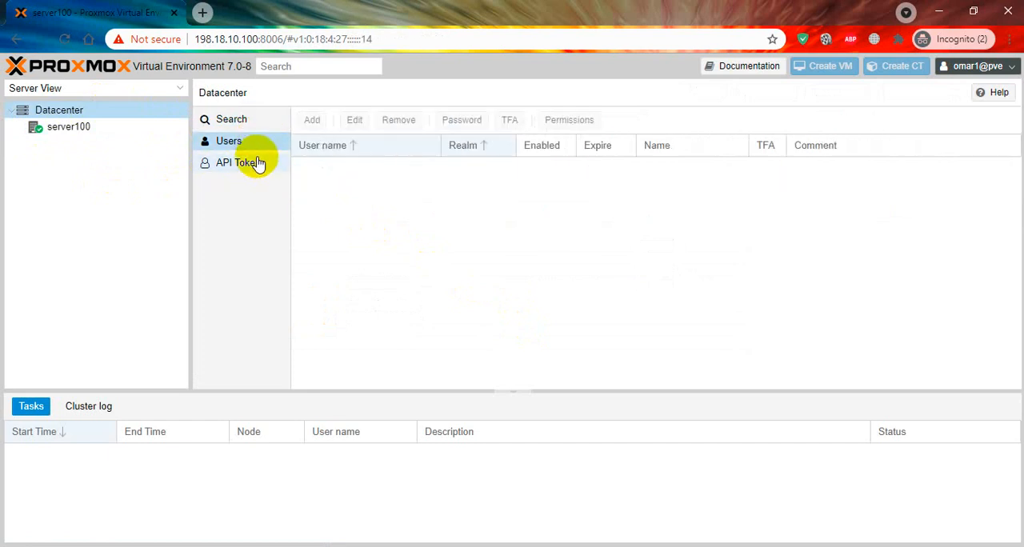
click(258, 162)
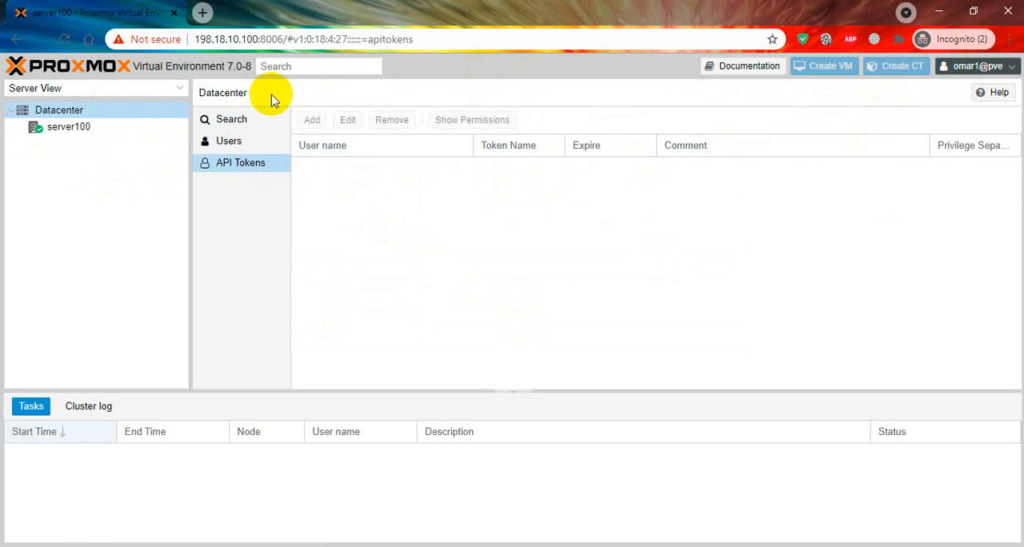
click(148, 129)
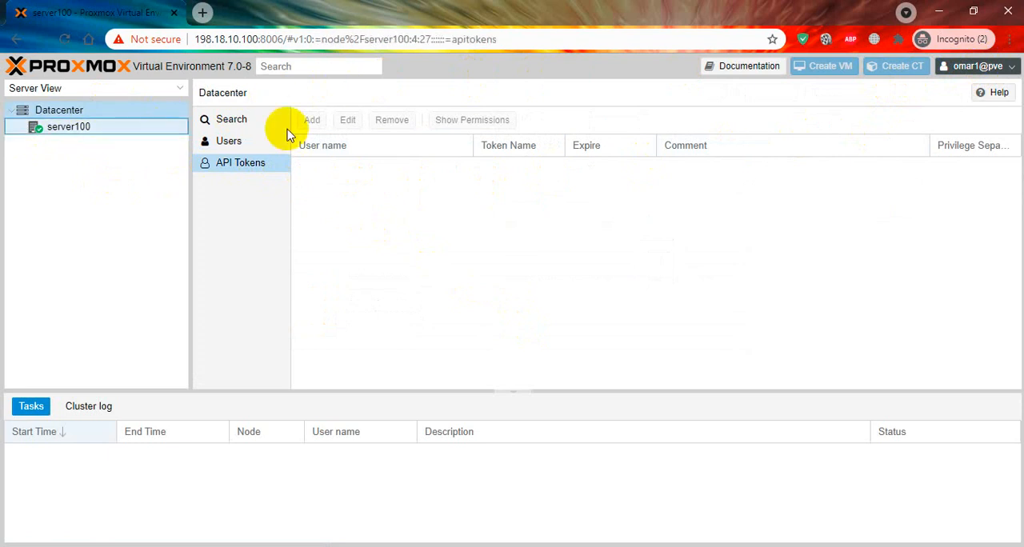
Step: Log out of the new user's account and enter the user name root and its password in the login form
click(978, 66)
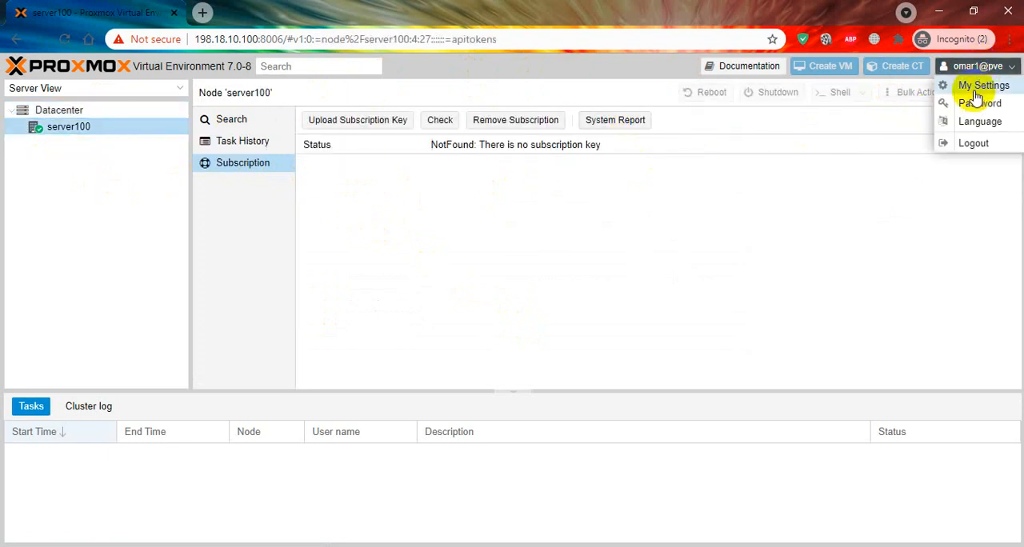
click(965, 145)
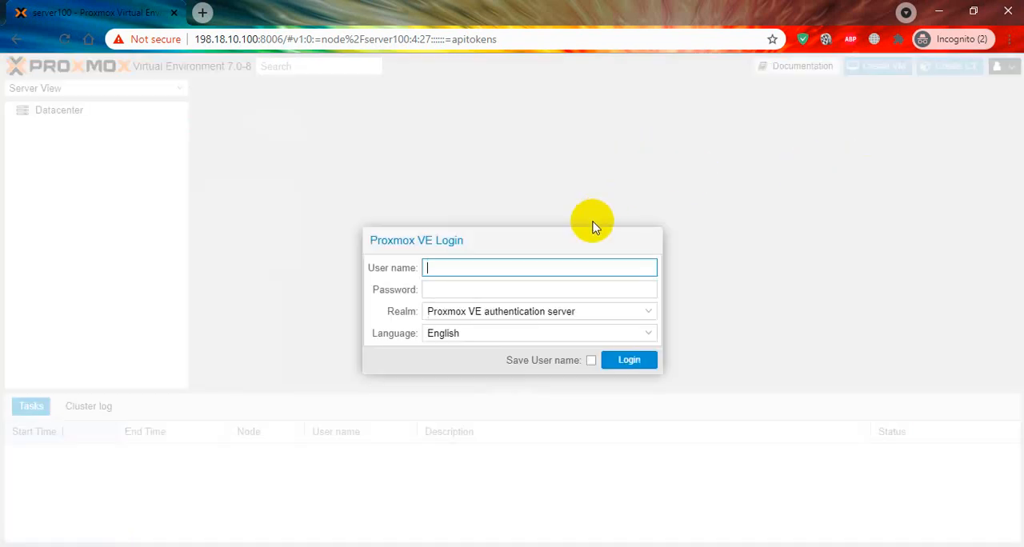
text(root)
key(Tab)
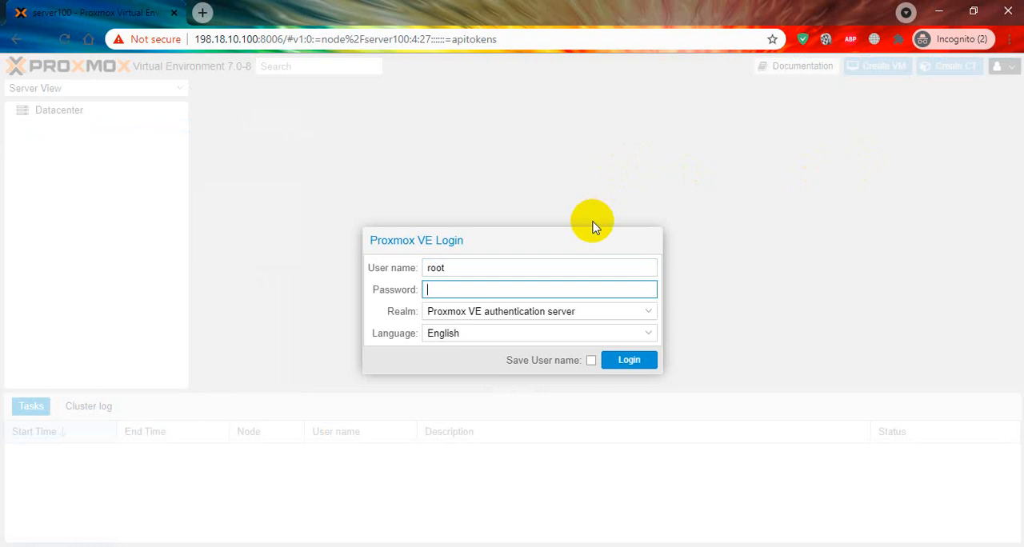
text(•••••)
Step: Choose the Linux PAM standard authentication realm, log in as root, and dismiss the subscription notice
click(587, 311)
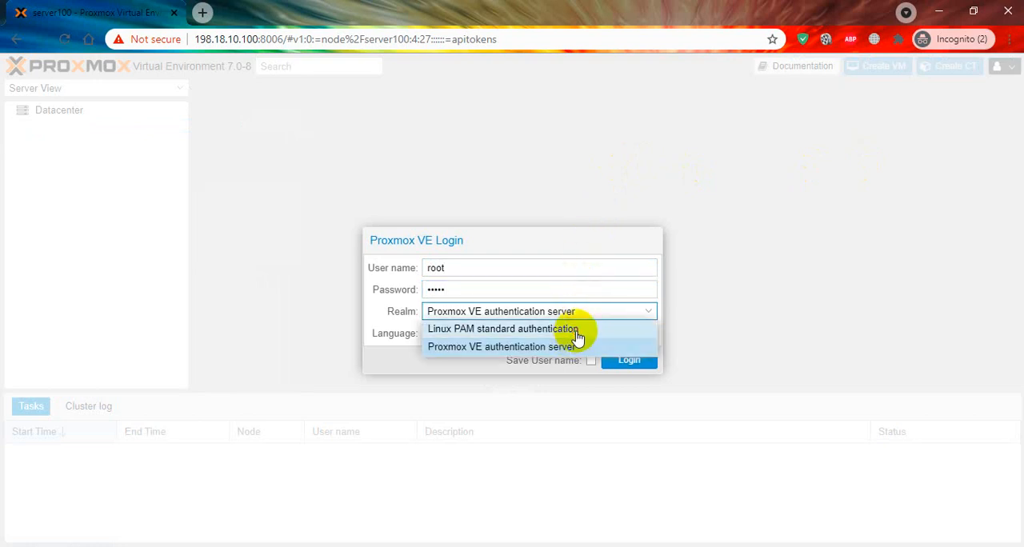
click(577, 329)
click(628, 359)
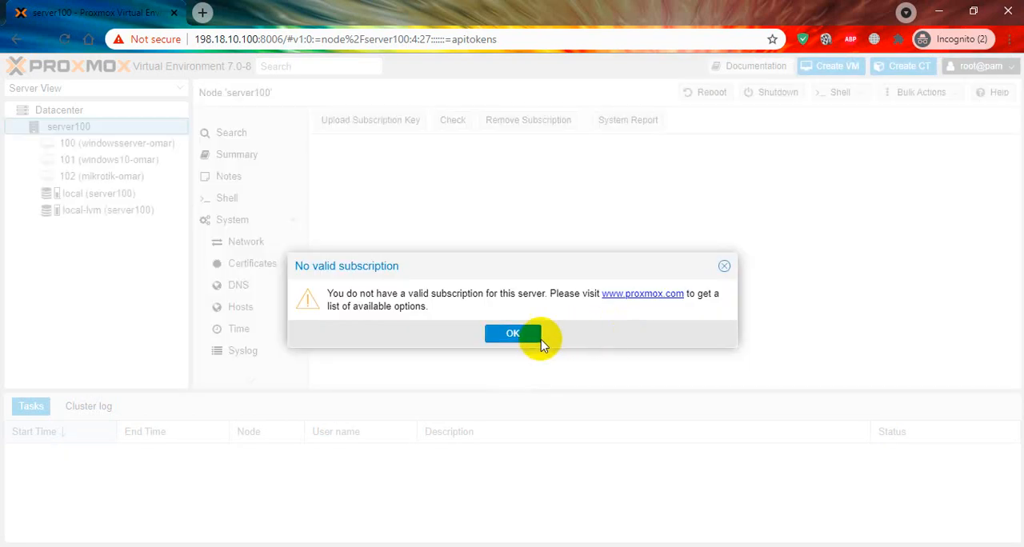
click(524, 334)
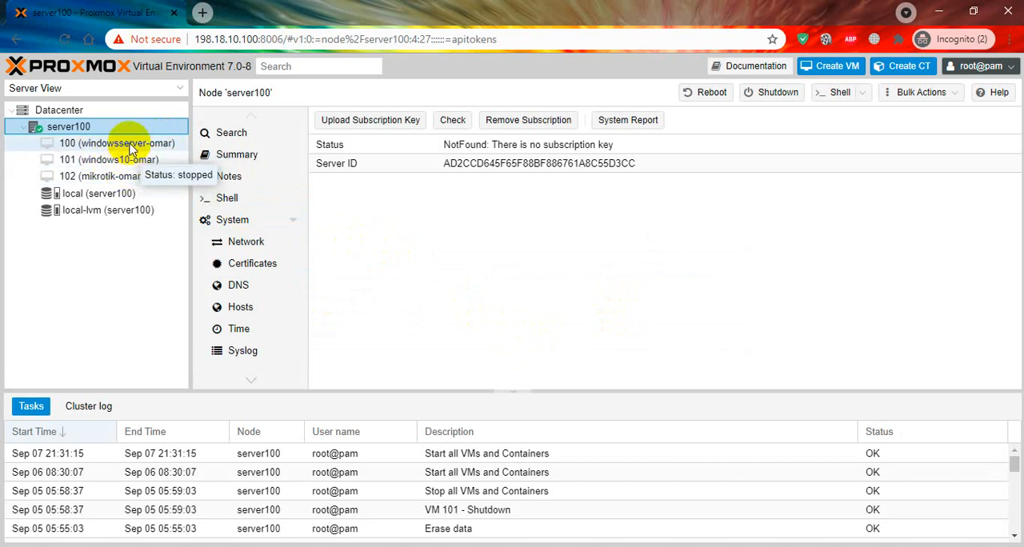
Step: Start adding a user permission on virtual machine 100 and select the new Proxmox VE realm user for it
click(130, 148)
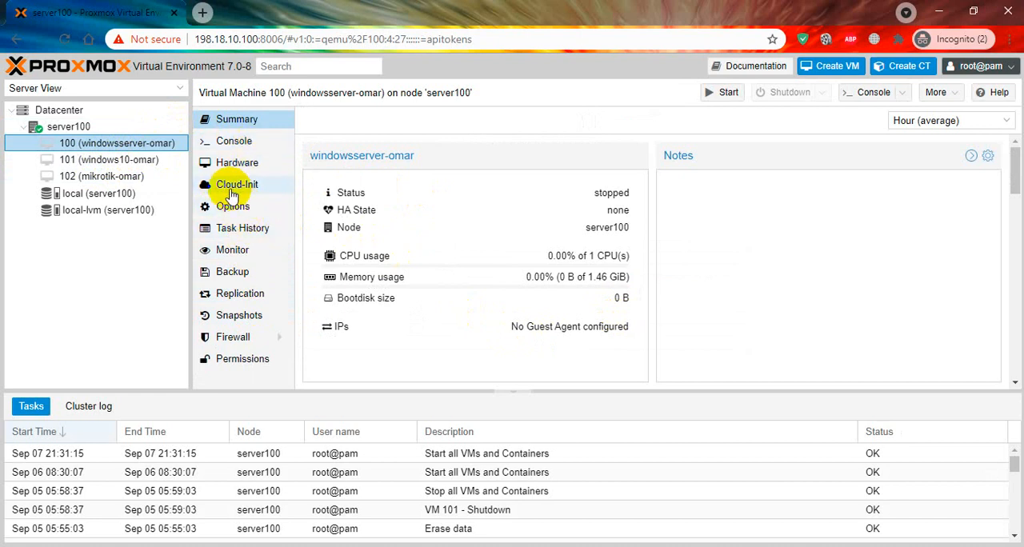
click(244, 362)
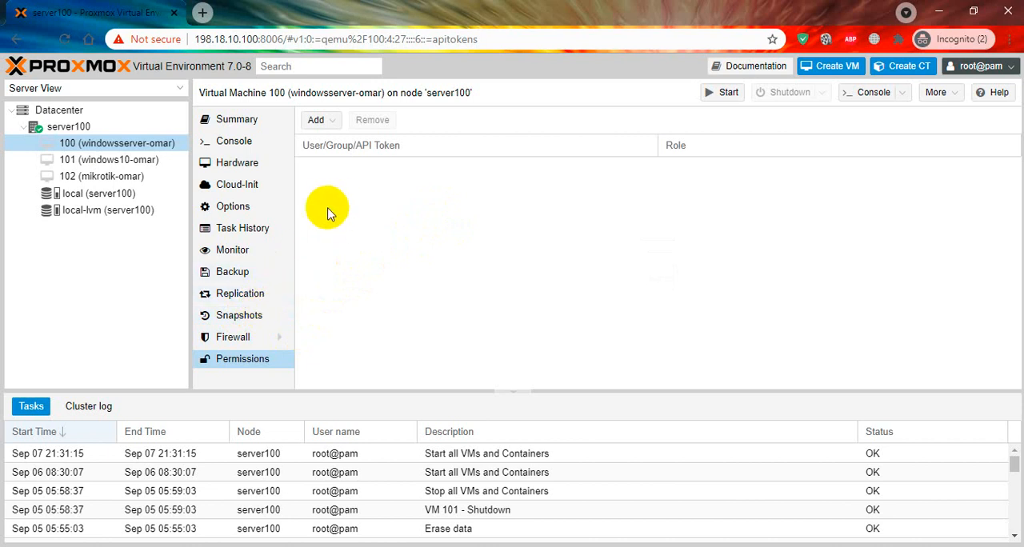
click(320, 122)
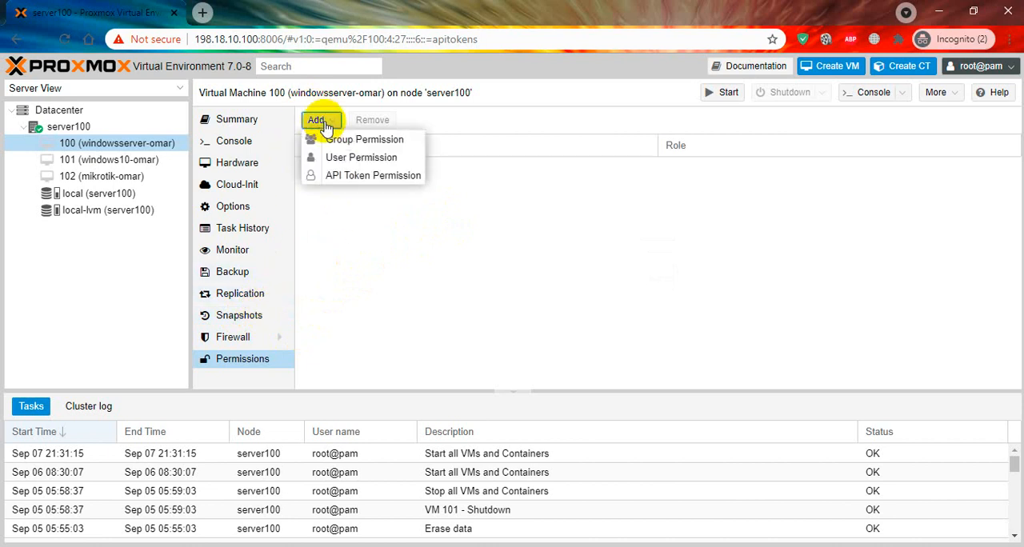
click(359, 163)
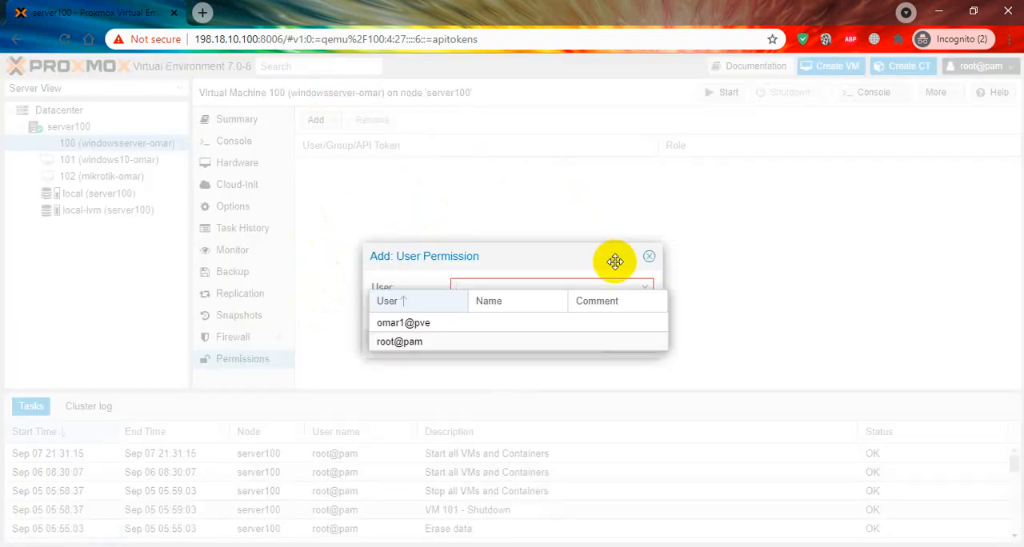
click(536, 322)
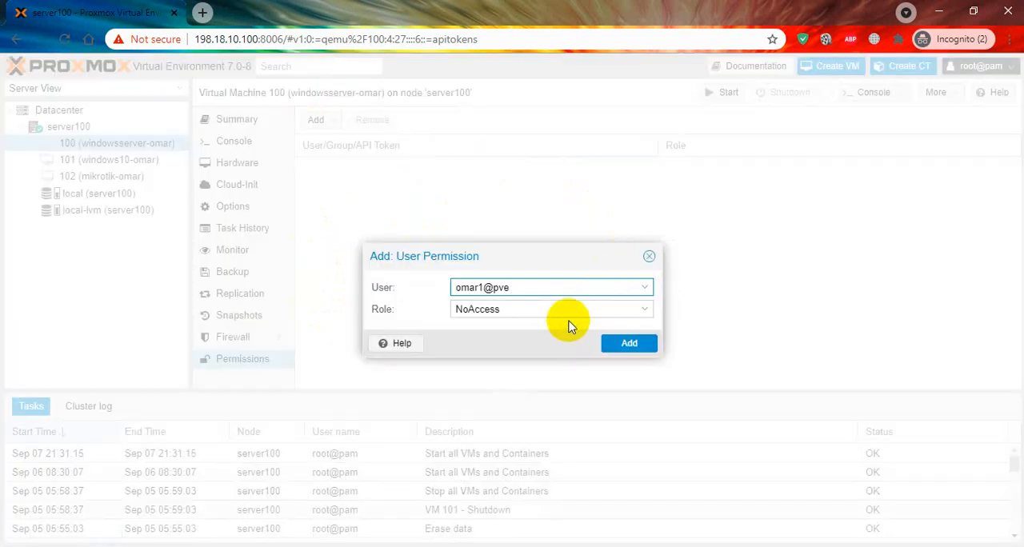
Step: Set the permission's role to PVEVMUser and add it to virtual machine 100
click(572, 308)
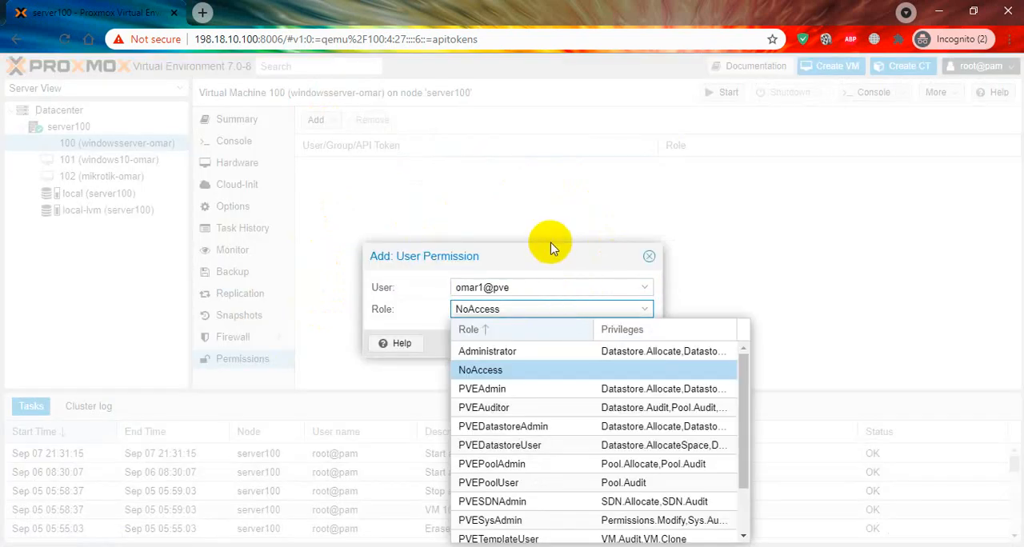
drag(543, 256, 520, 141)
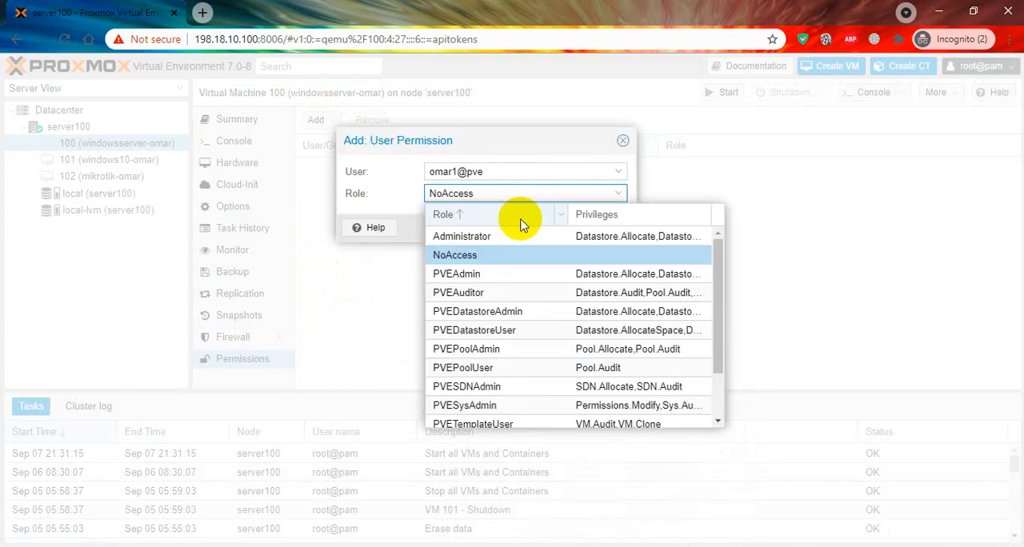
scroll(614, 332, down, 2)
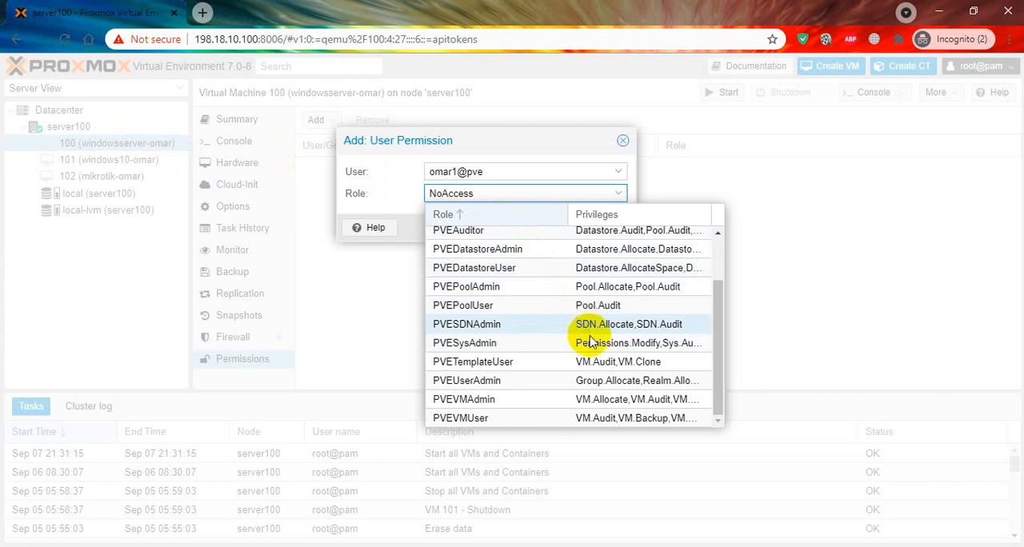
click(551, 418)
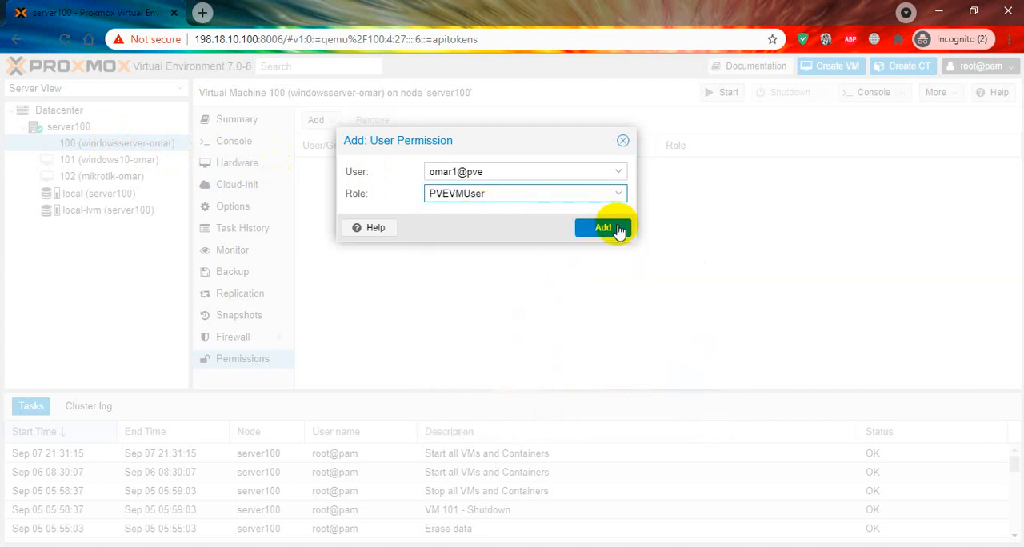
click(602, 228)
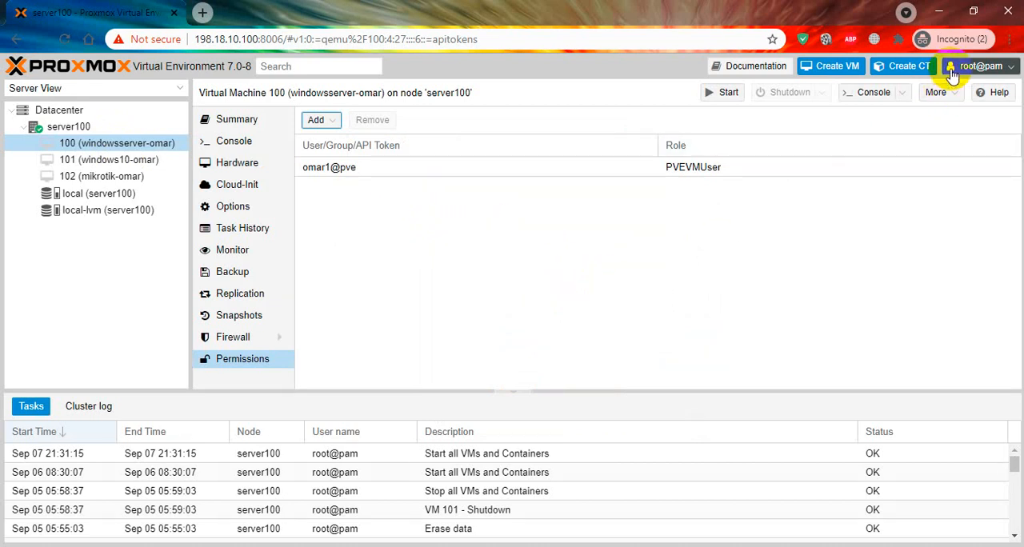
Step: Switch to Firefox, open a private browsing window, and close the regular window with its tabs
key(super)
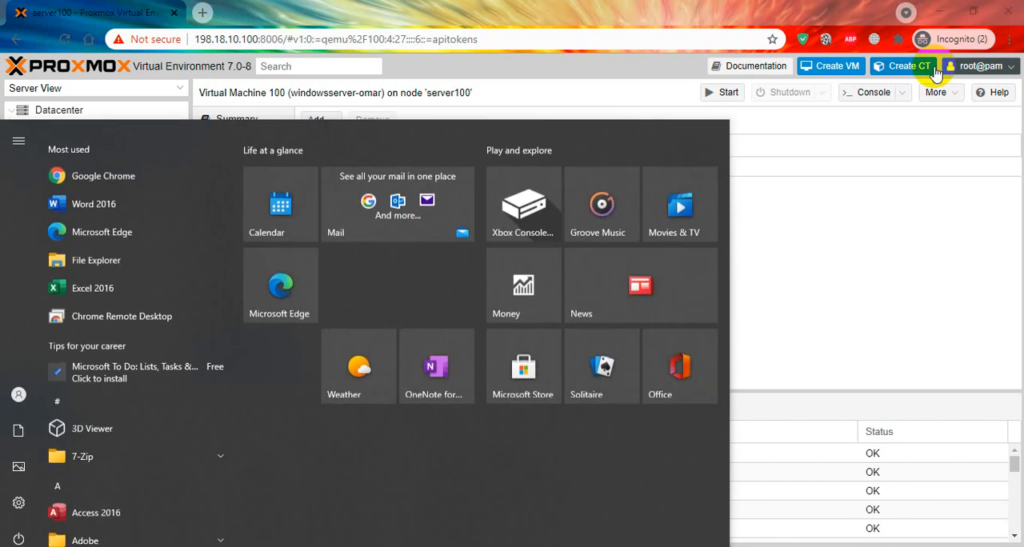
text(fire)
key(Return)
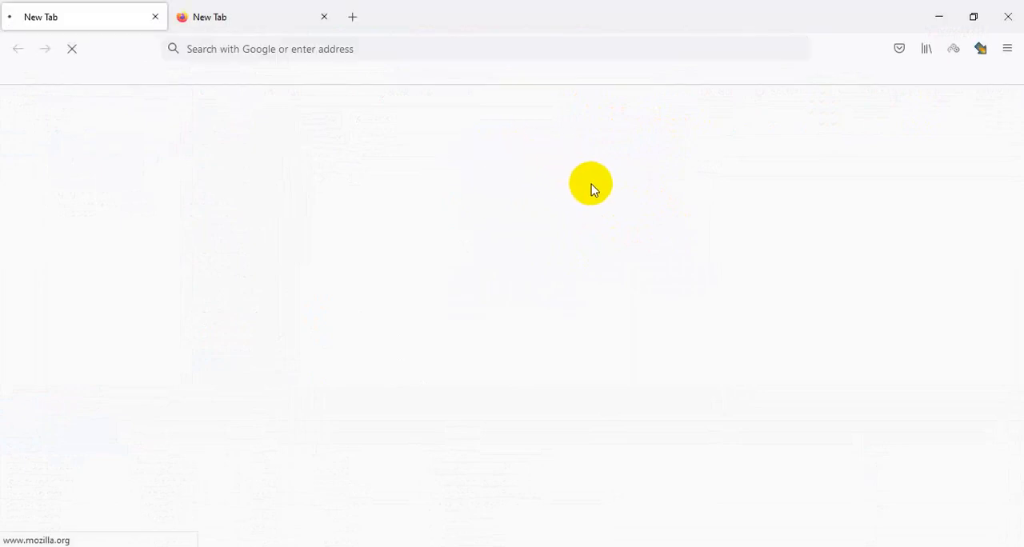
key(ctrl+shift+p)
click(939, 16)
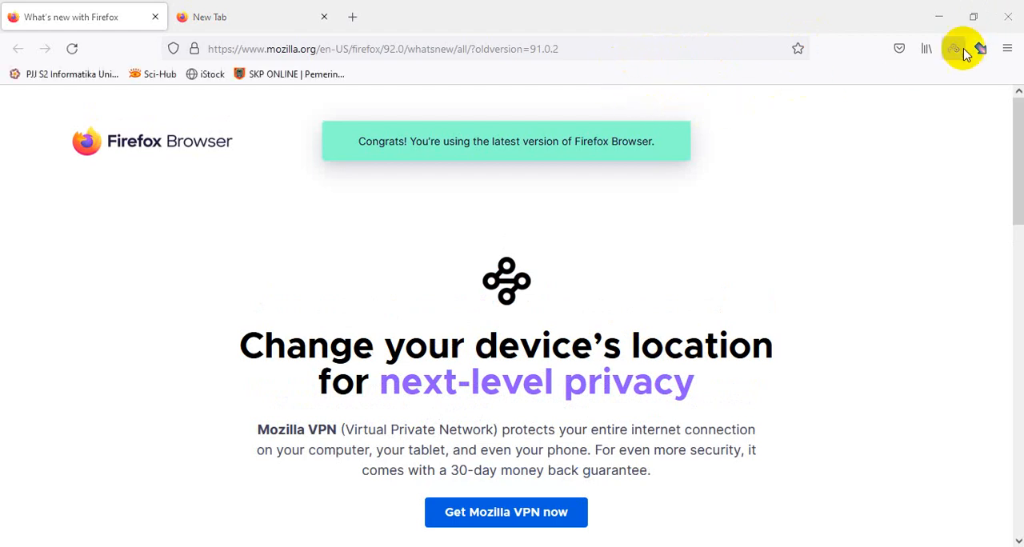
click(1010, 23)
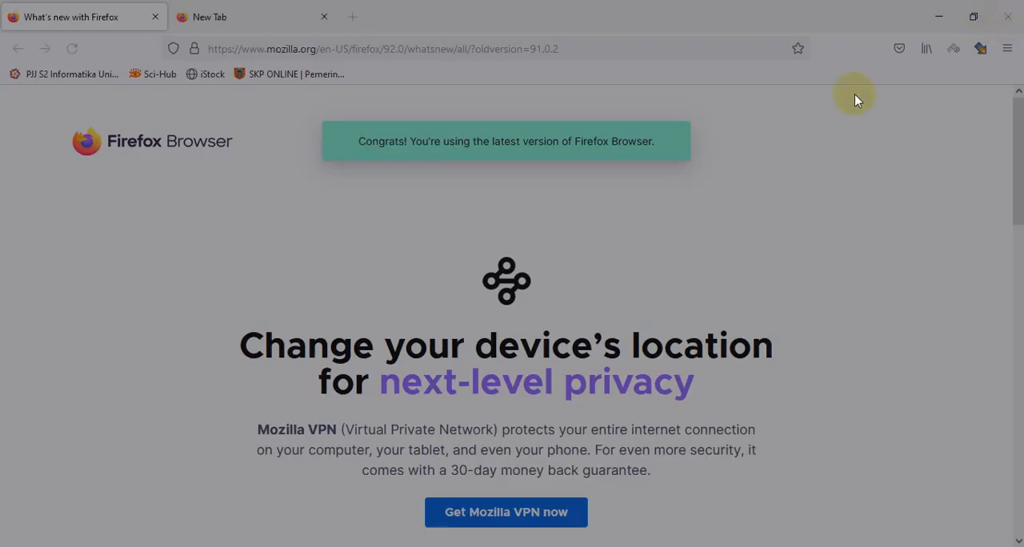
click(565, 181)
click(504, 48)
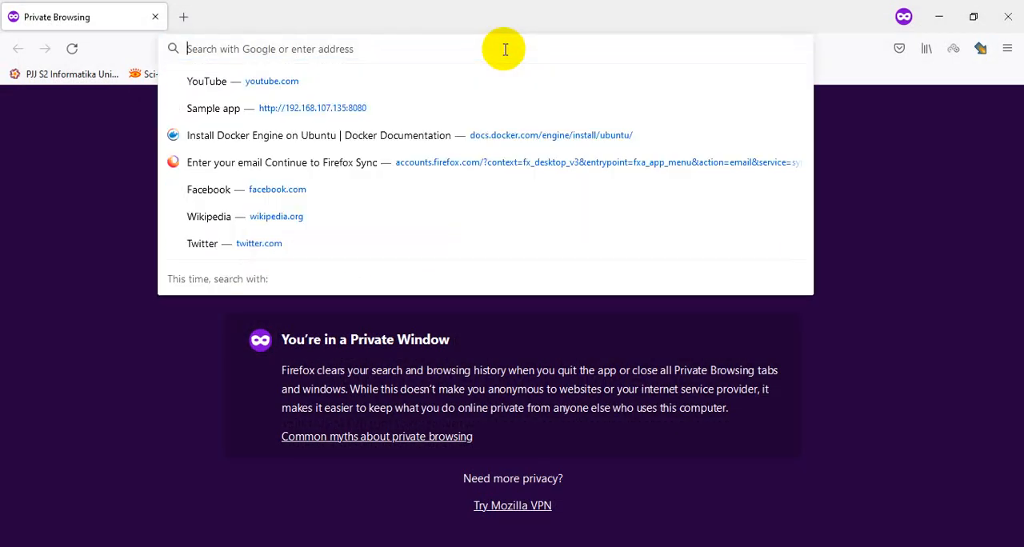
text(https)
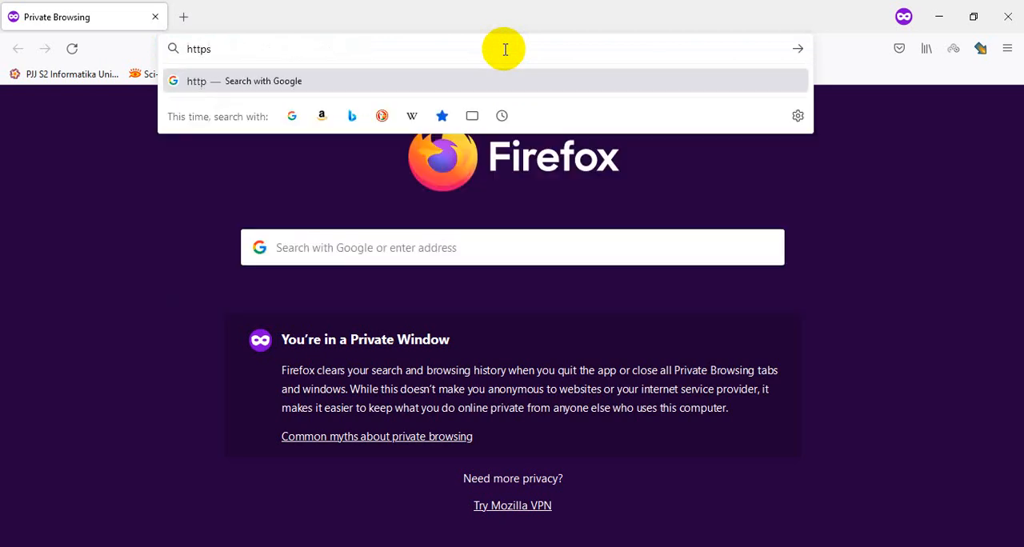
text(://198.18.10.10)
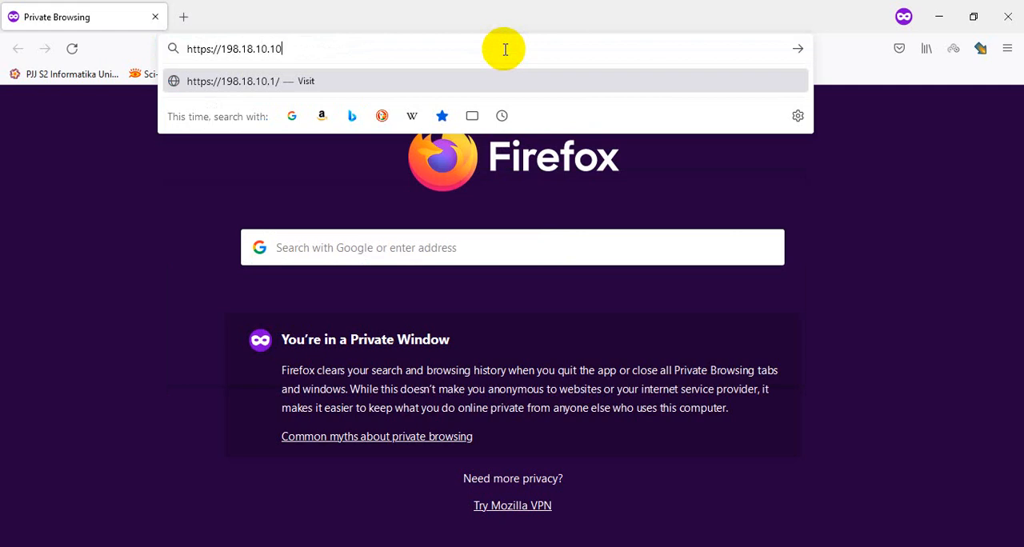
text(0:8006)
key(Return)
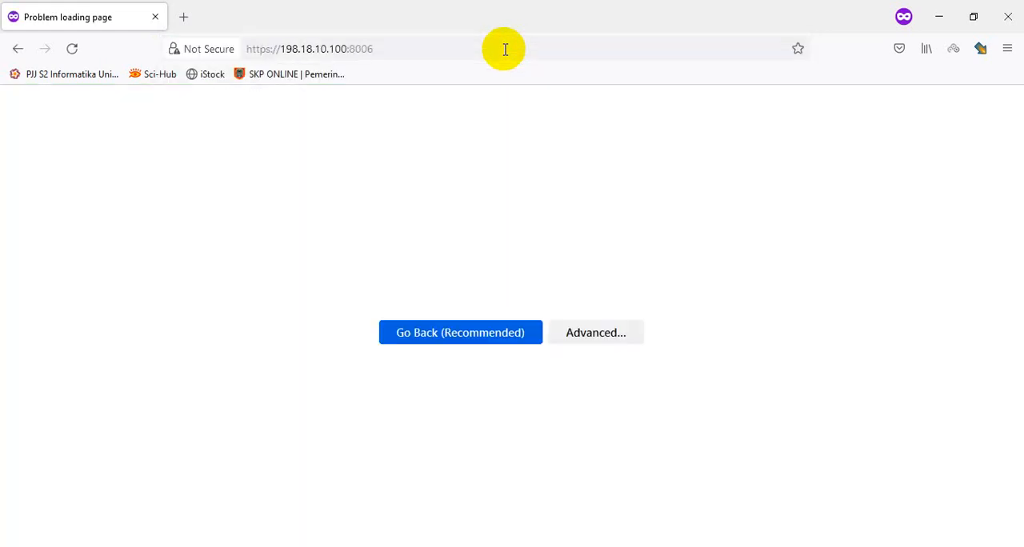
click(744, 448)
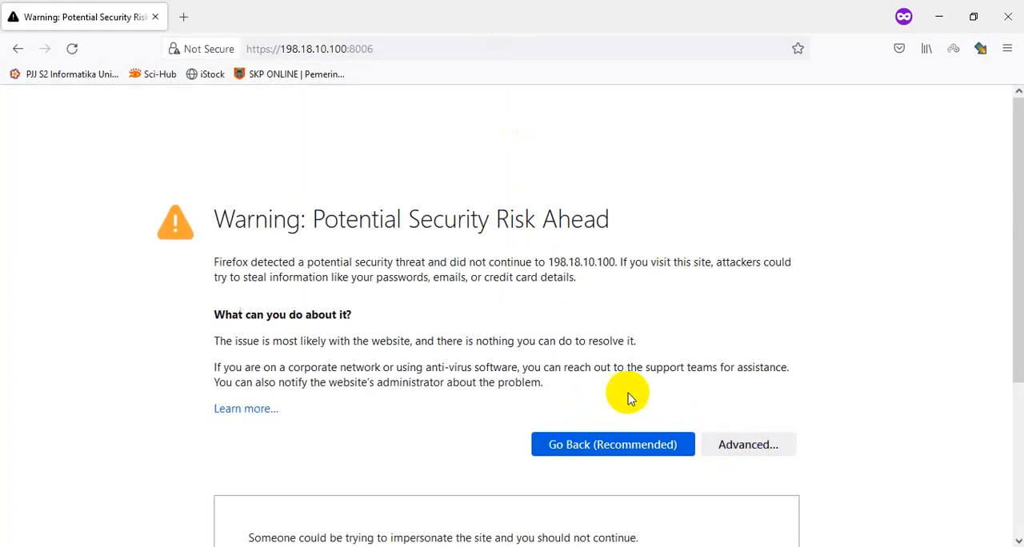
click(650, 493)
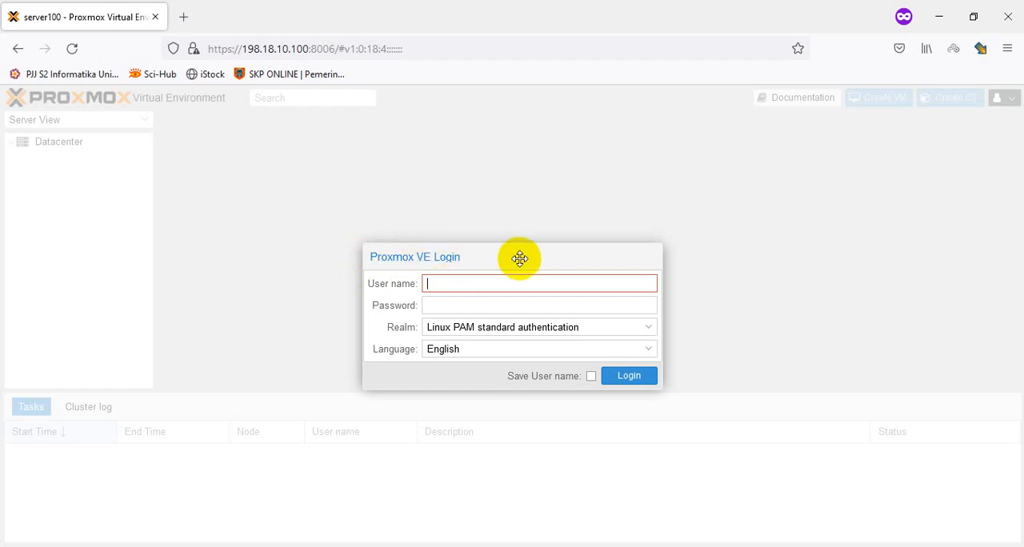
Step: Enter the new user's name and password in the login form and choose the Proxmox VE authentication server realm
key(Tab)
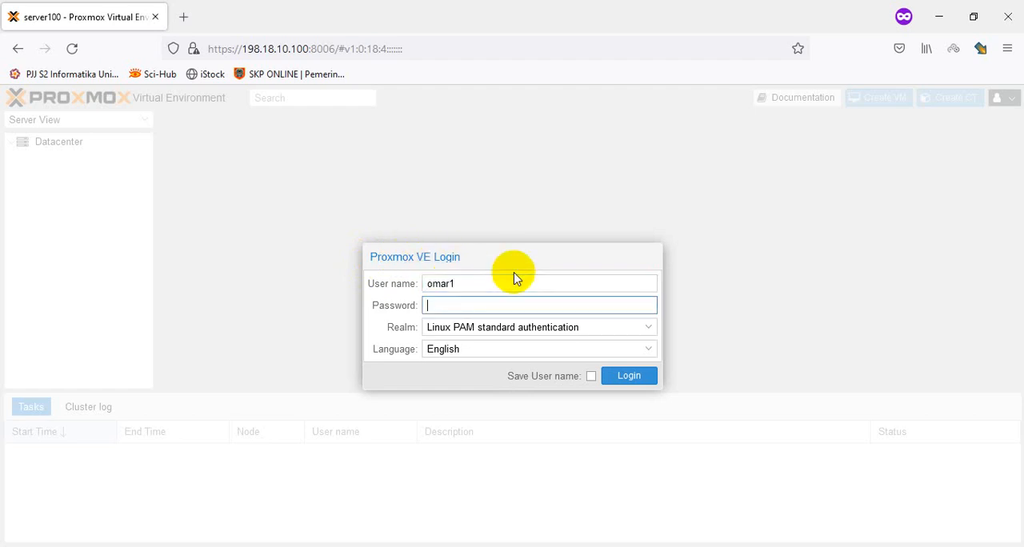
text(••••)
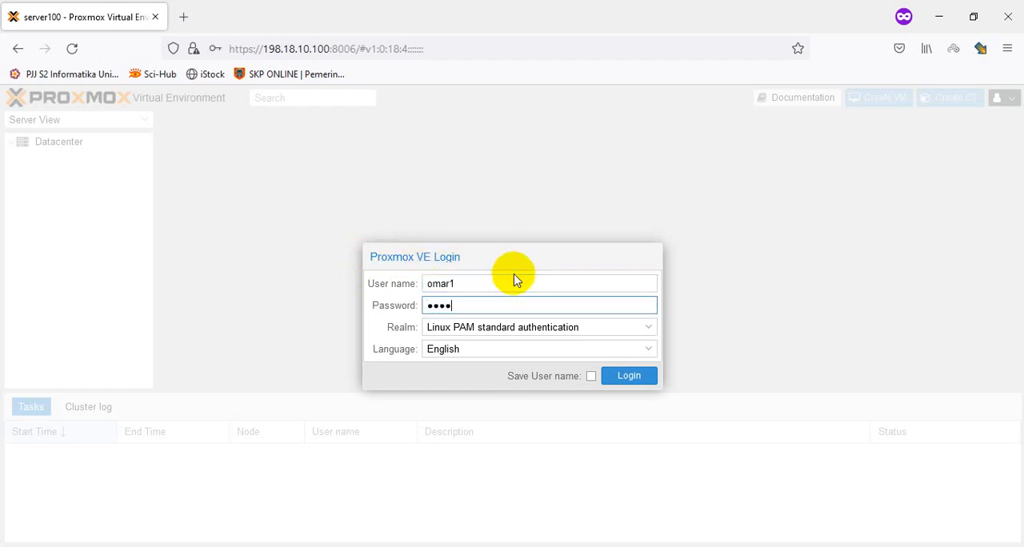
text(•)
key(Tab)
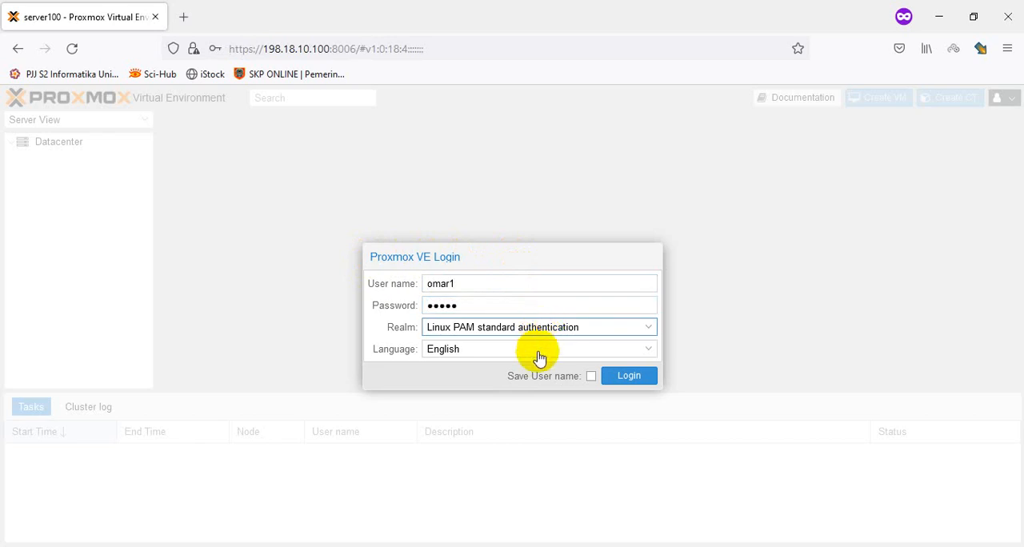
click(539, 327)
click(540, 366)
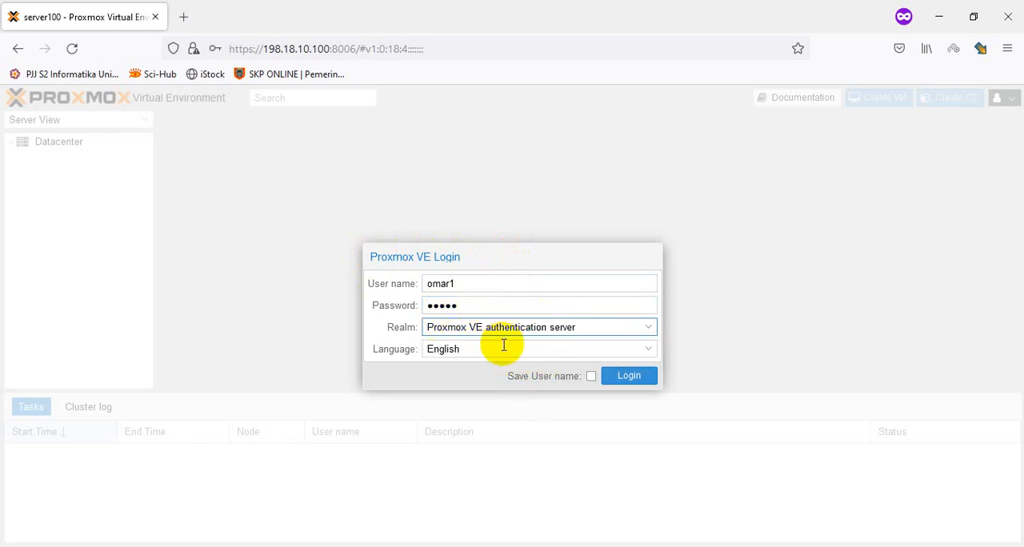
Step: Log in as the new user, dismiss the subscription notice, and expand server100 in the resource tree
click(622, 377)
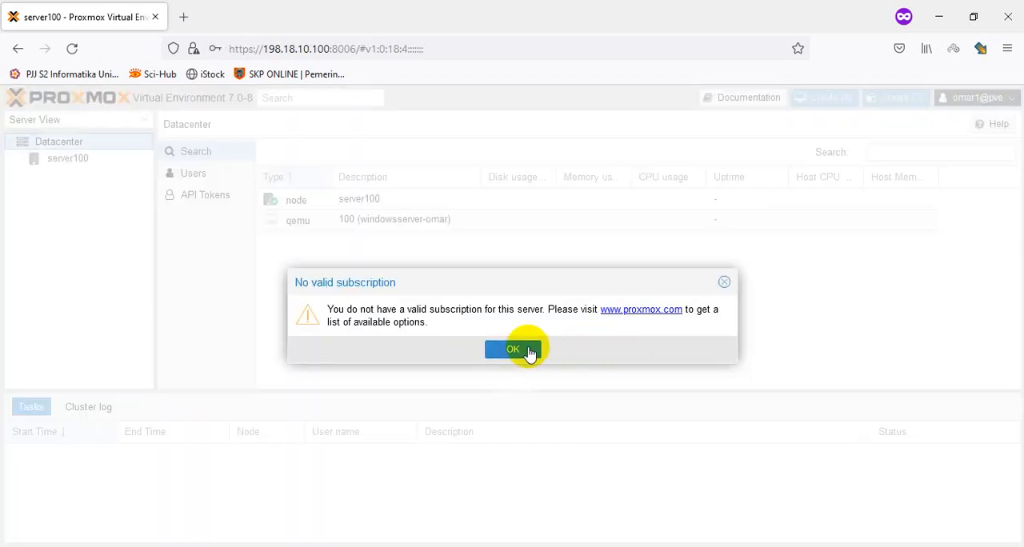
click(528, 353)
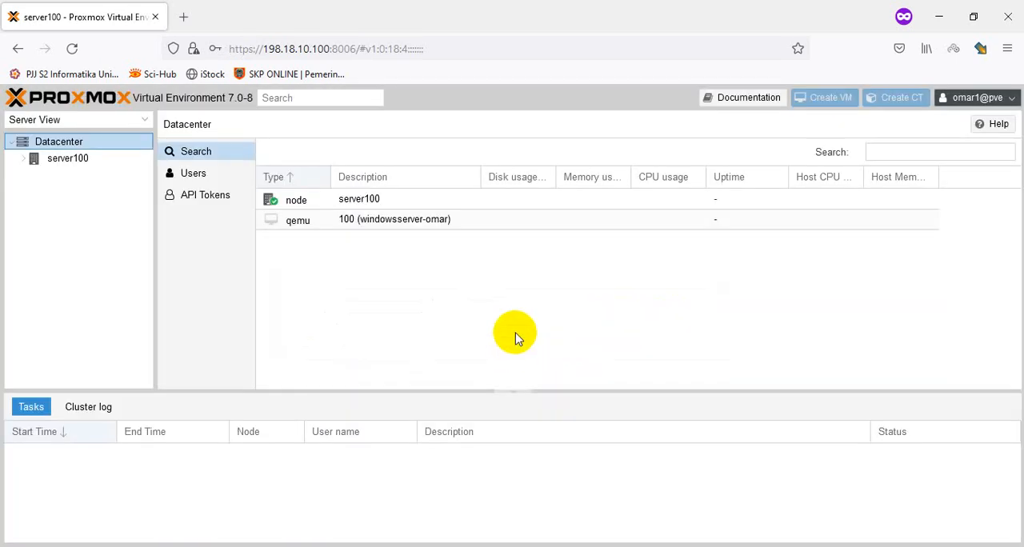
click(24, 159)
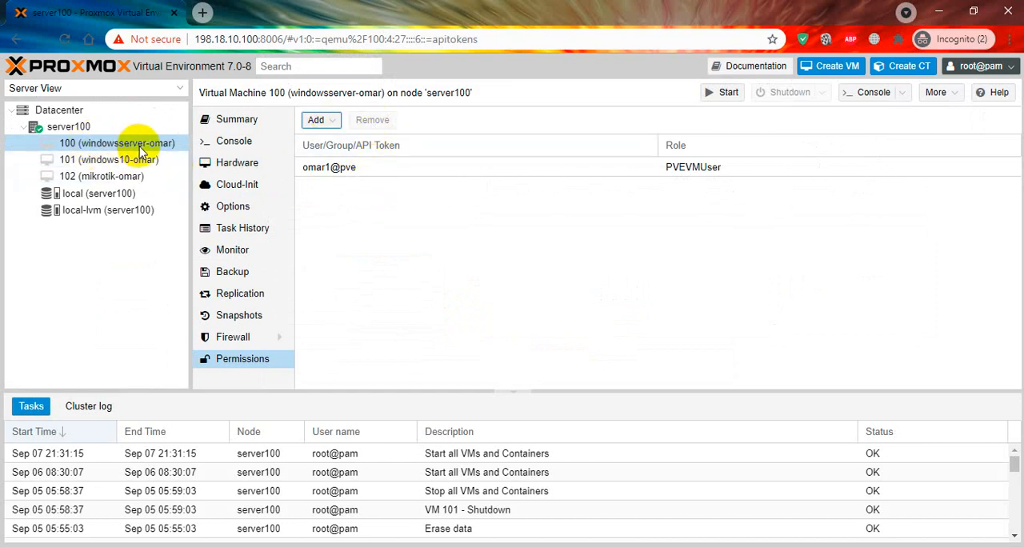
Step: Examine virtual machine 100's summary and available actions as the restricted user in Firefox, and check its permission entry in the administrator session
click(376, 169)
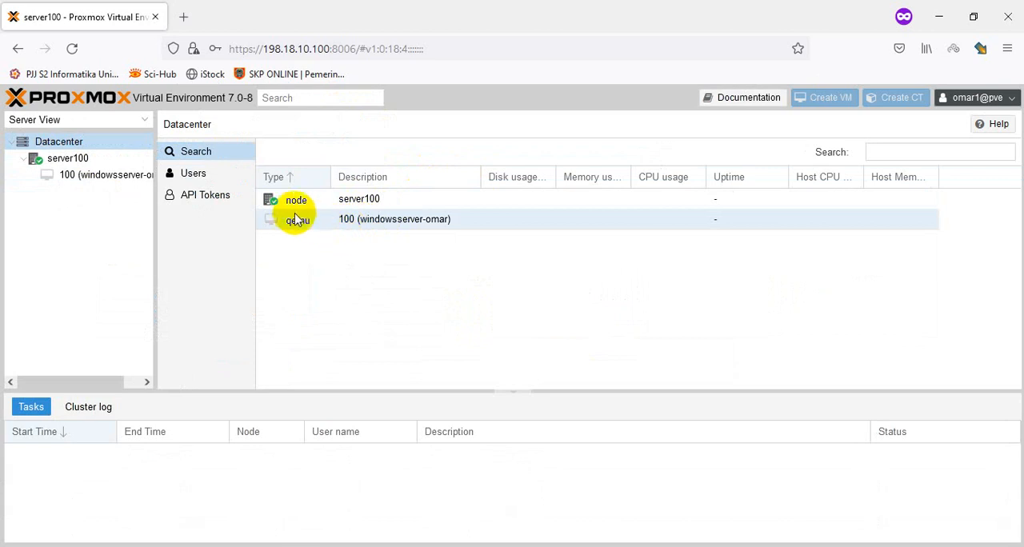
click(390, 219)
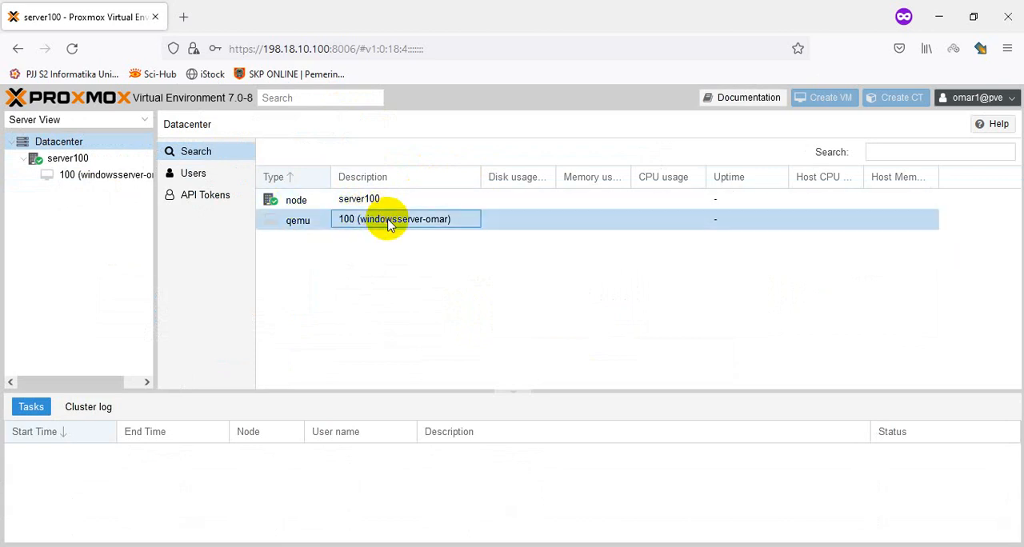
click(110, 178)
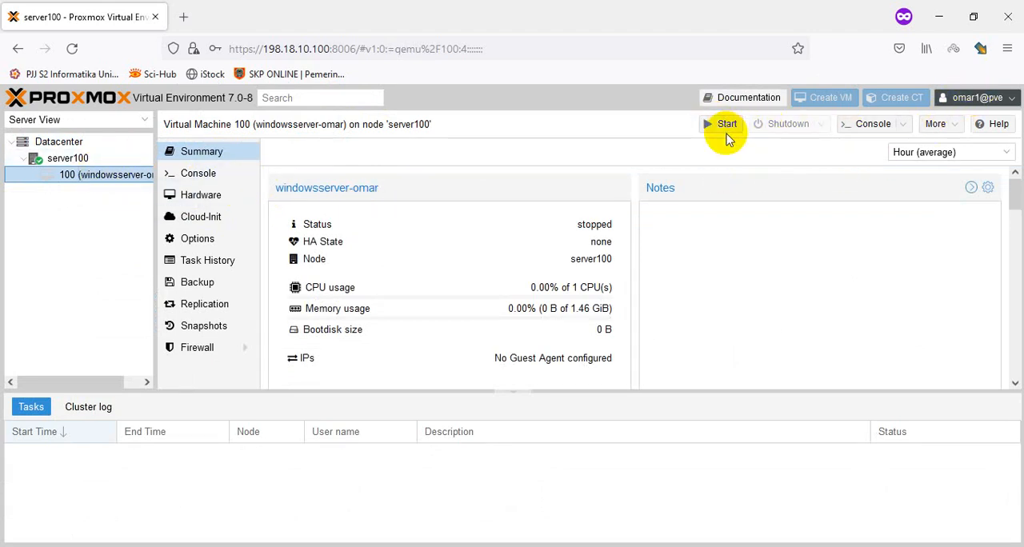
click(937, 127)
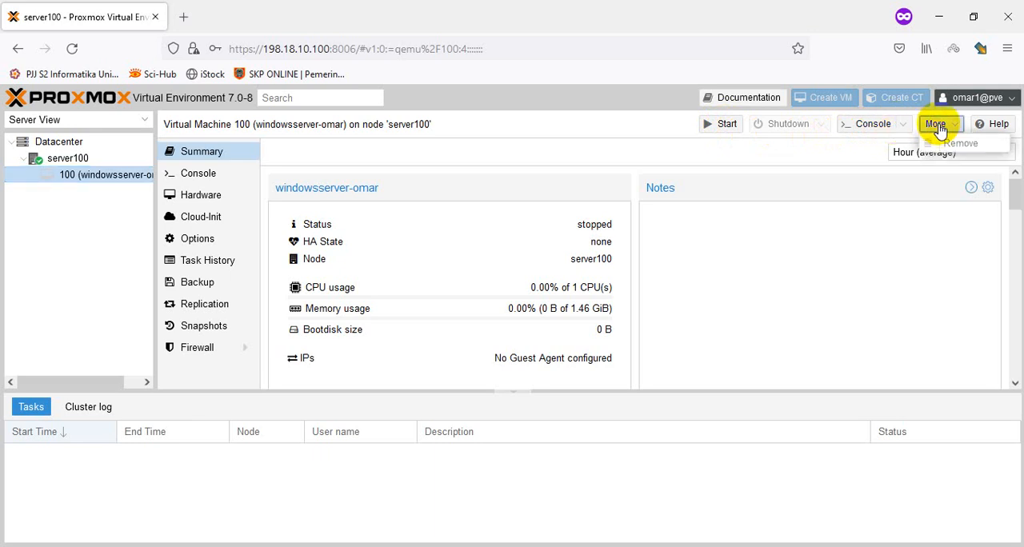
click(670, 159)
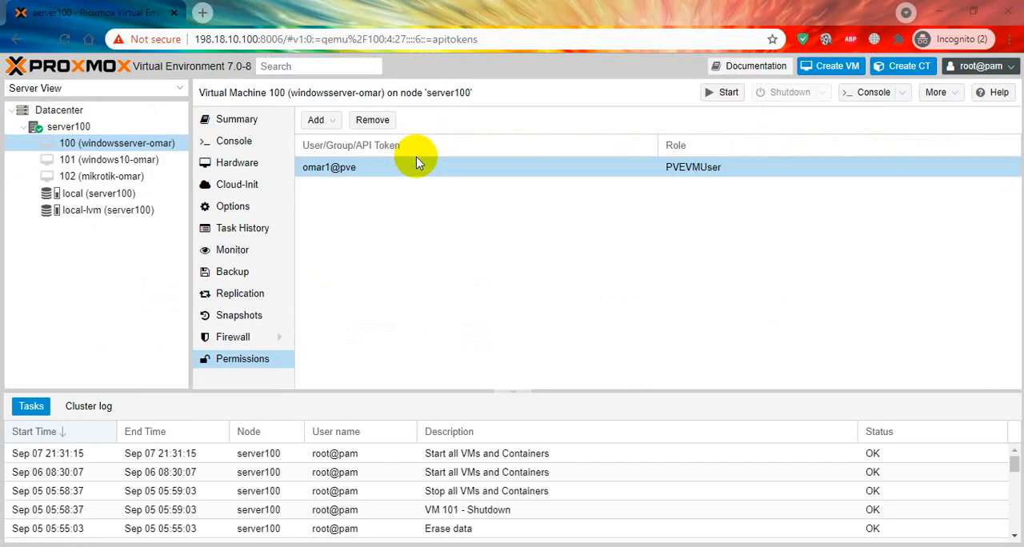
click(411, 167)
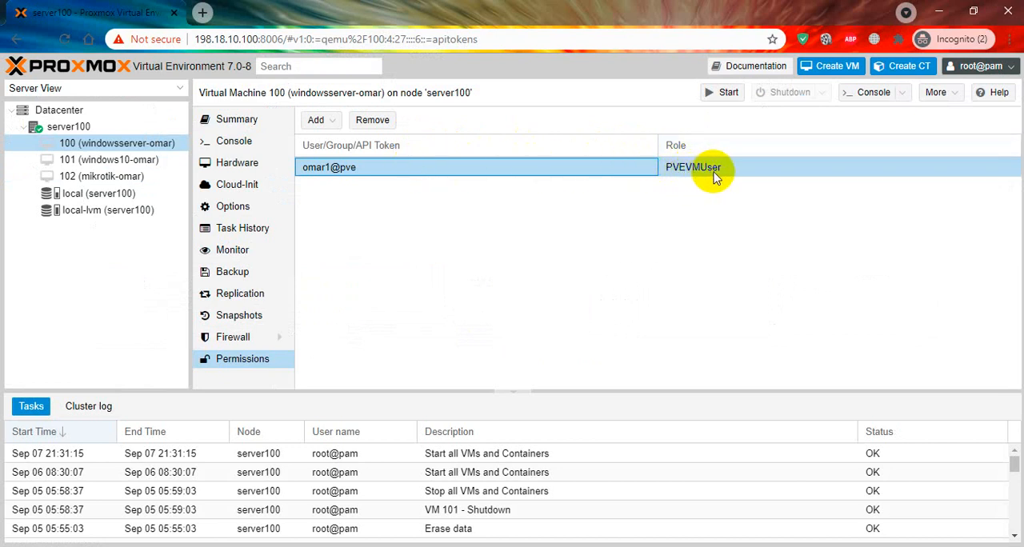
Step: Grant the existing Proxmox VE realm user the PVEVMUser role on virtual machine 101
click(147, 164)
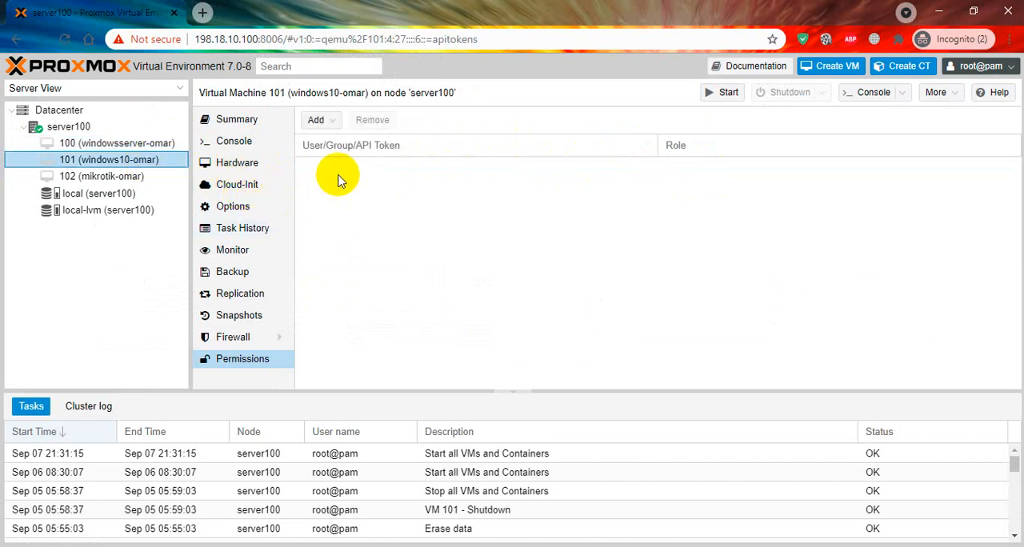
click(320, 121)
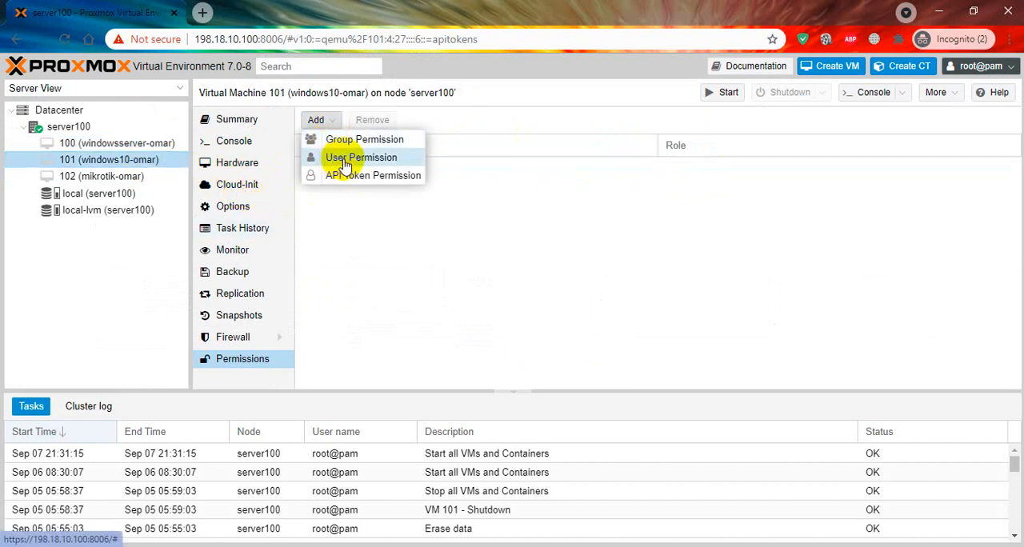
click(350, 159)
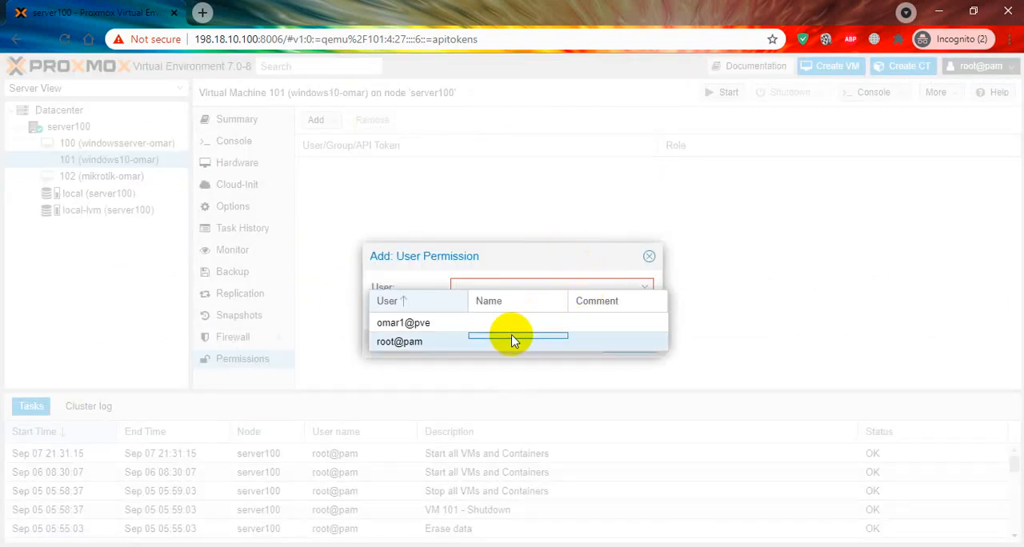
click(512, 341)
click(542, 288)
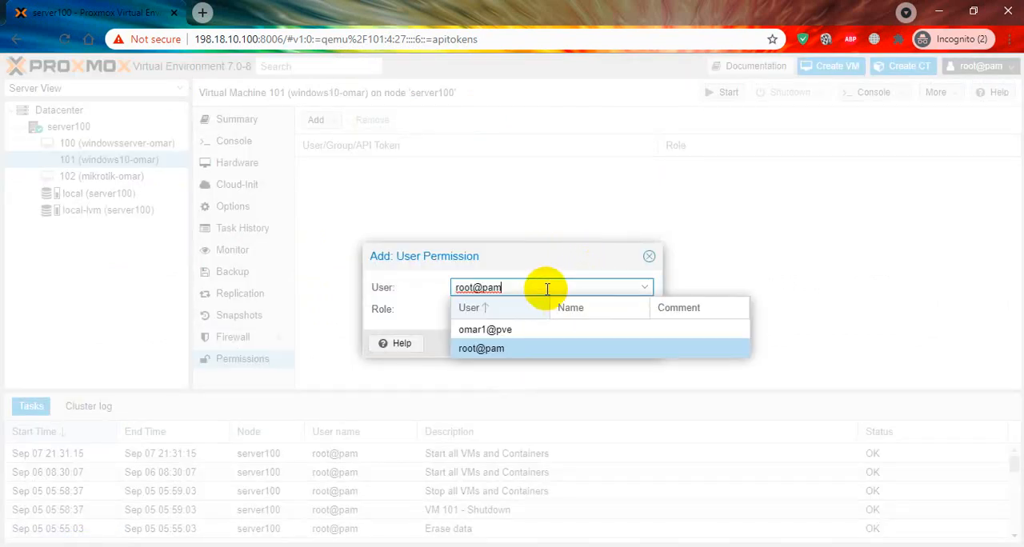
click(513, 332)
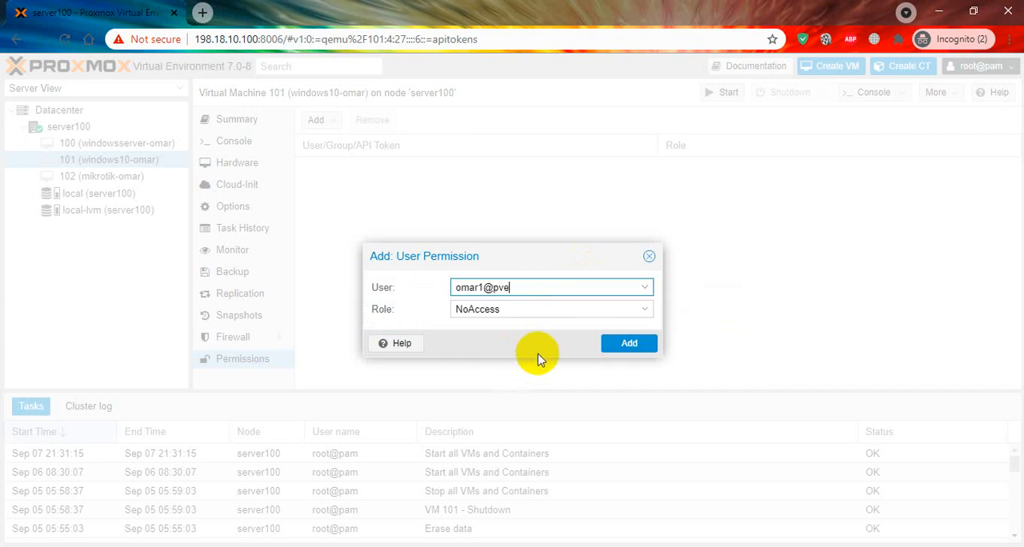
click(552, 308)
click(550, 314)
scroll(548, 384, down, 1)
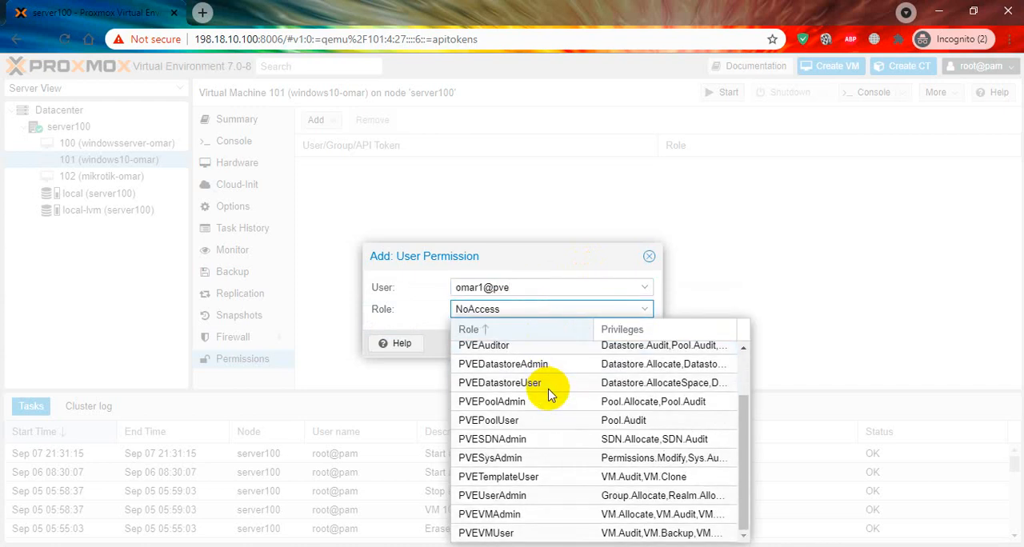
click(559, 532)
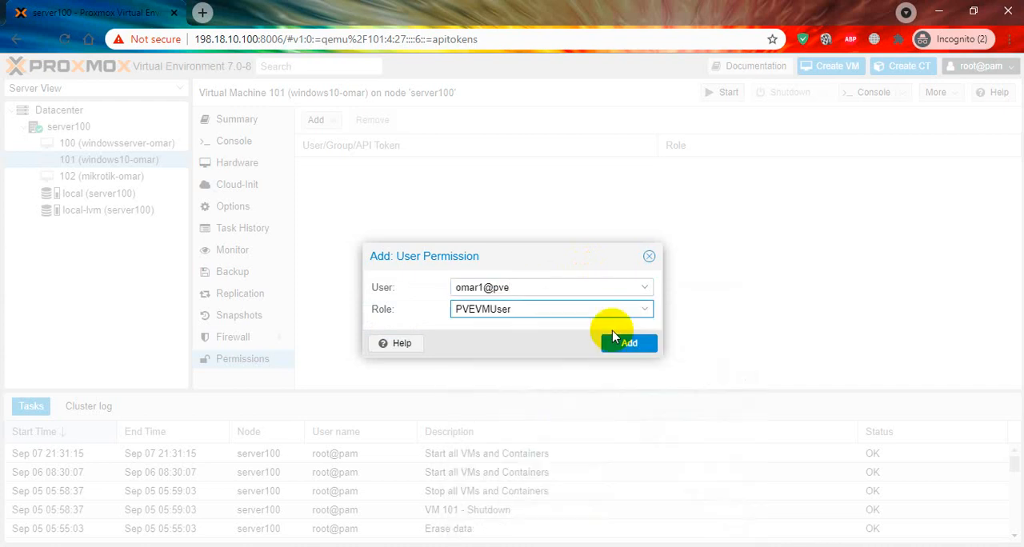
click(628, 343)
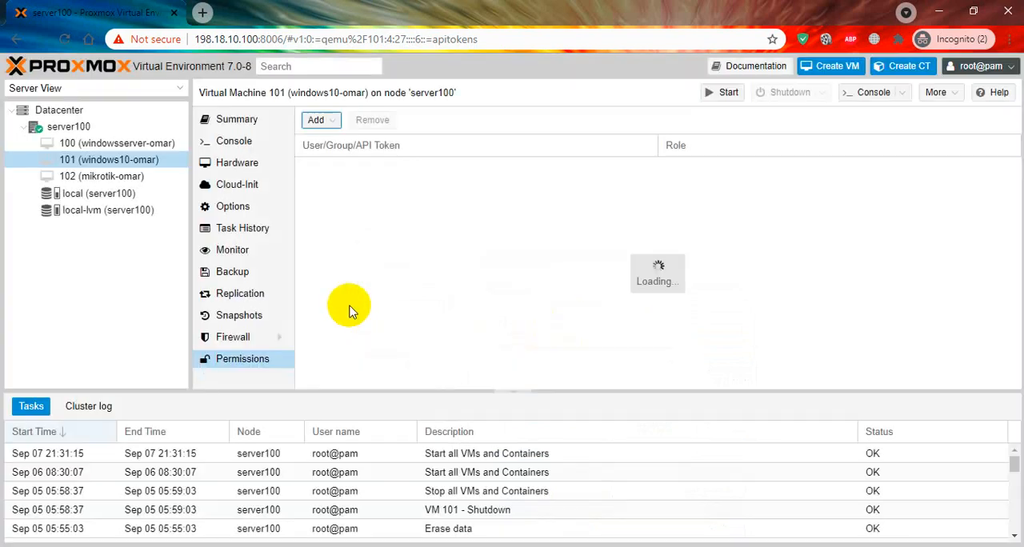
Step: Add a user permission on virtual machine 102 that gives the same pve realm user the PVEVMUser role
click(123, 183)
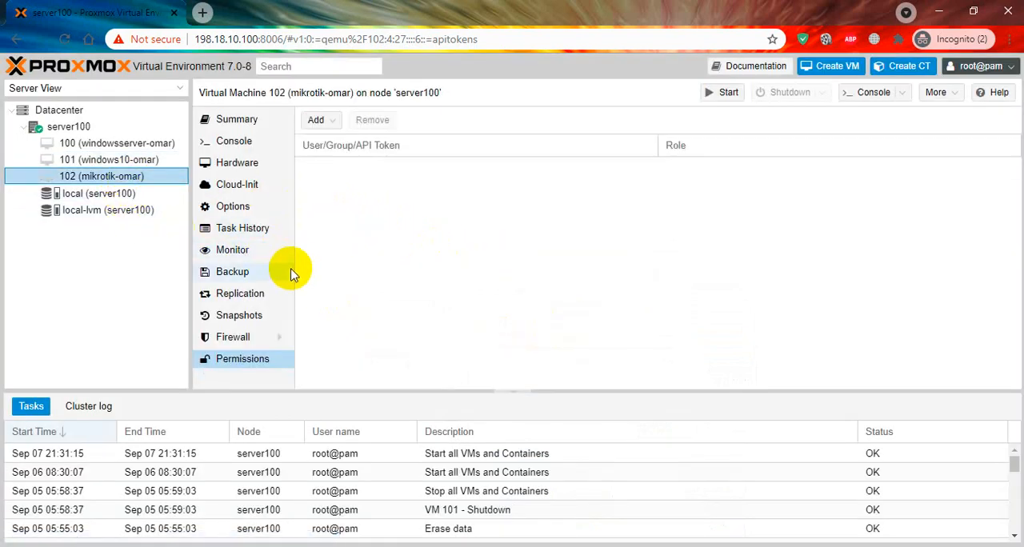
click(328, 120)
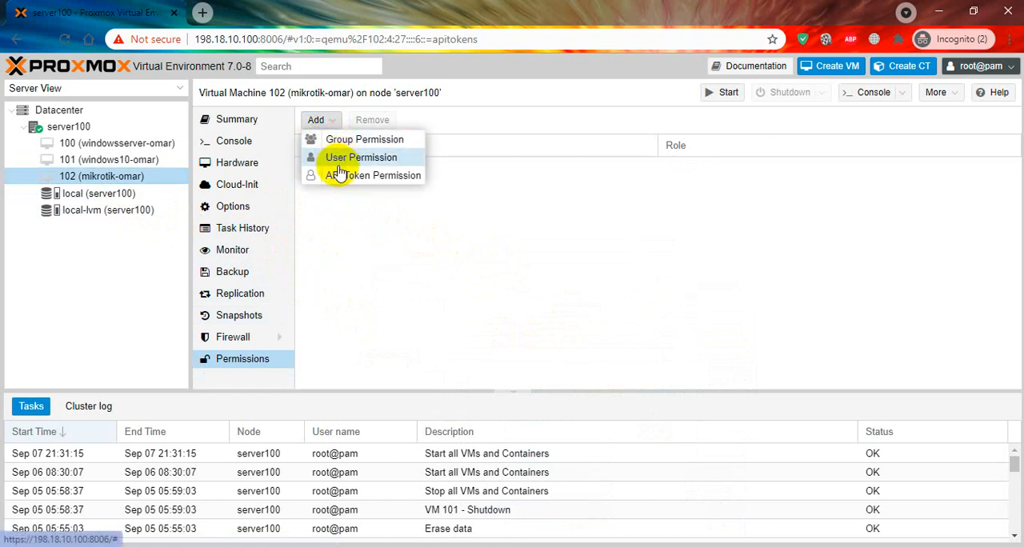
click(460, 286)
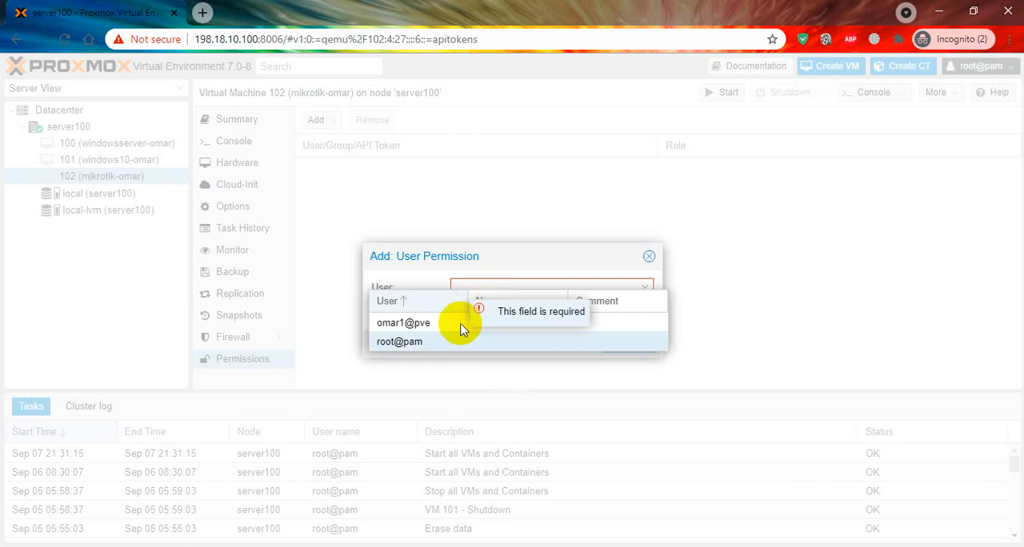
click(503, 324)
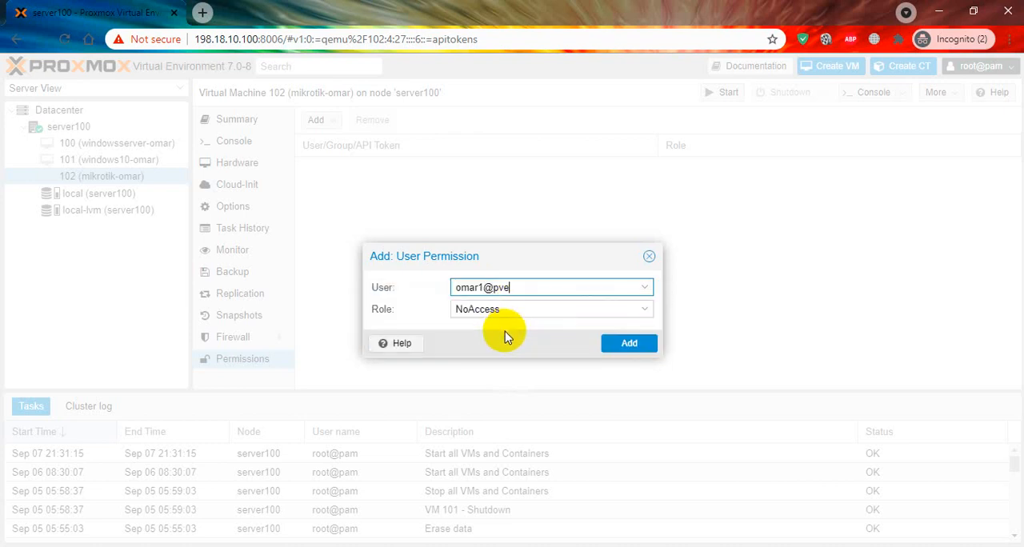
click(499, 309)
scroll(536, 440, down, 3)
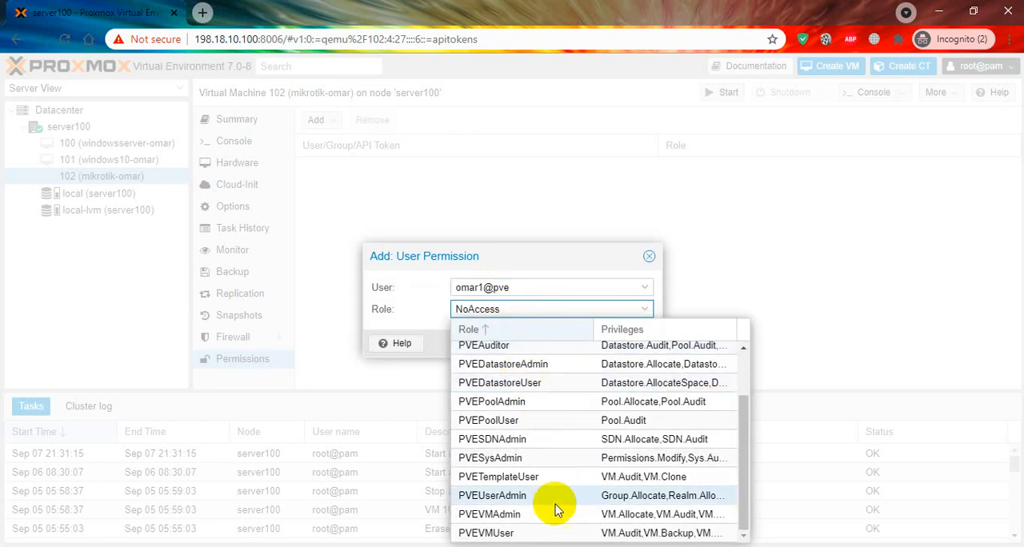
key(Return)
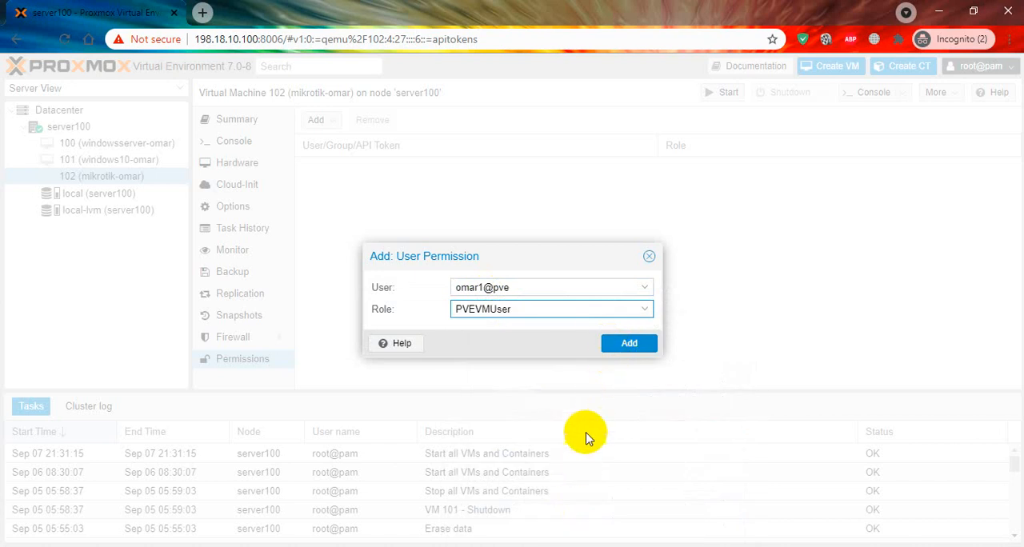
click(611, 343)
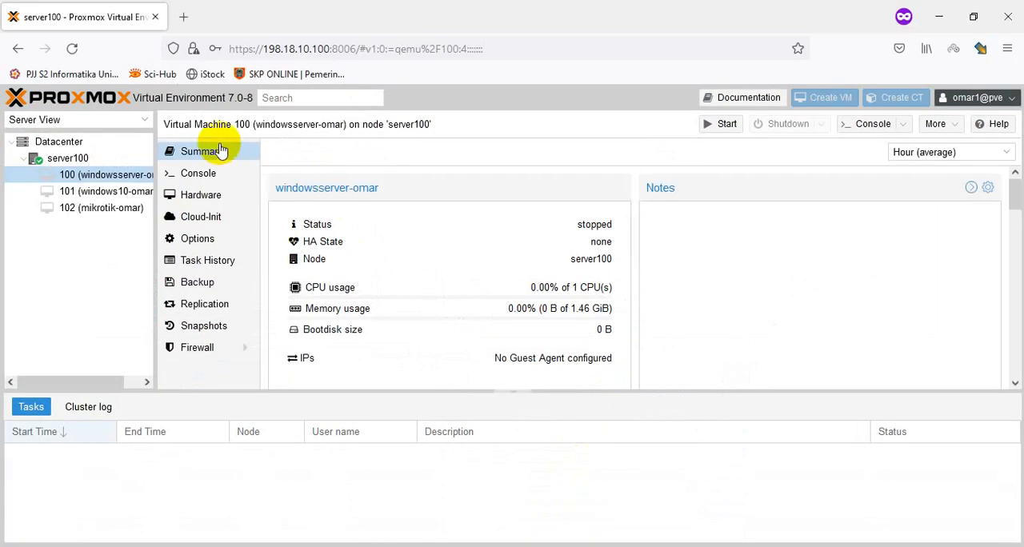
Step: As the restricted user in Firefox, examine virtual machines 101 and 102, including the hardware of 102 and the device types that can be added
click(113, 198)
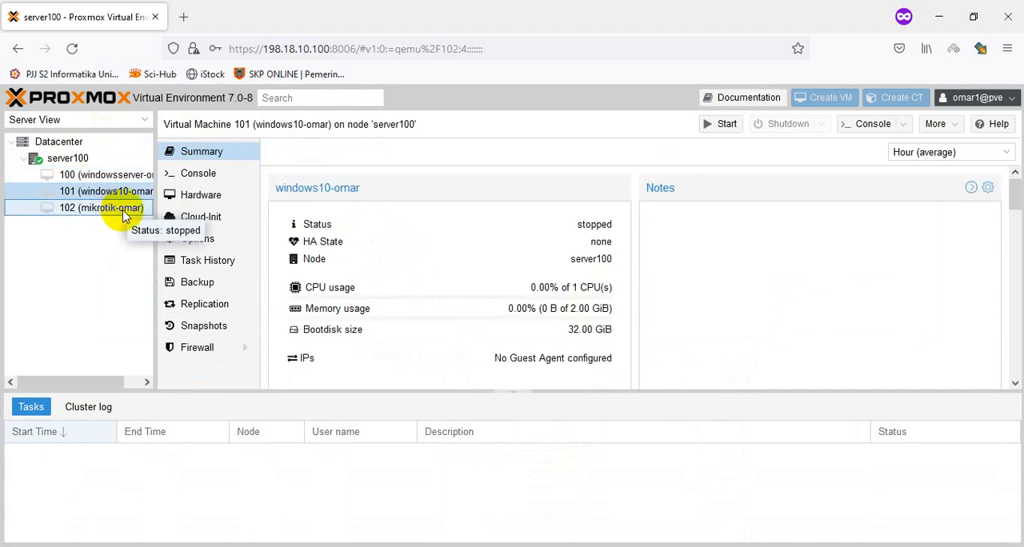
click(122, 211)
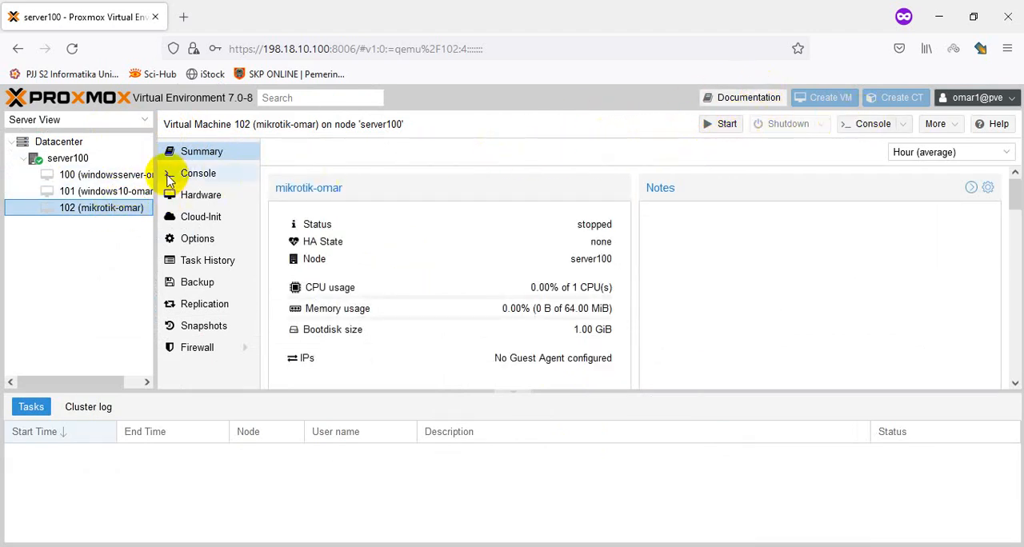
click(206, 195)
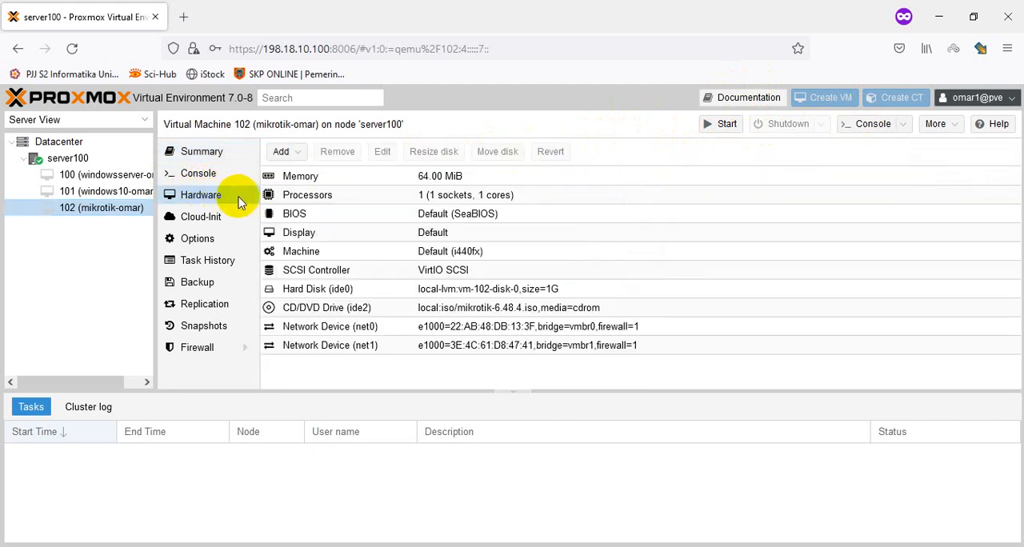
click(367, 177)
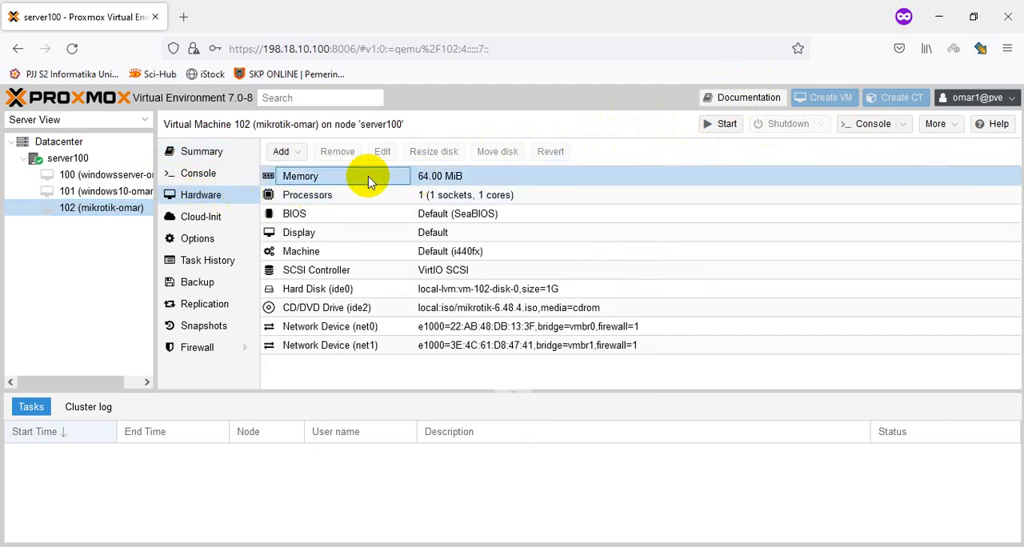
click(436, 181)
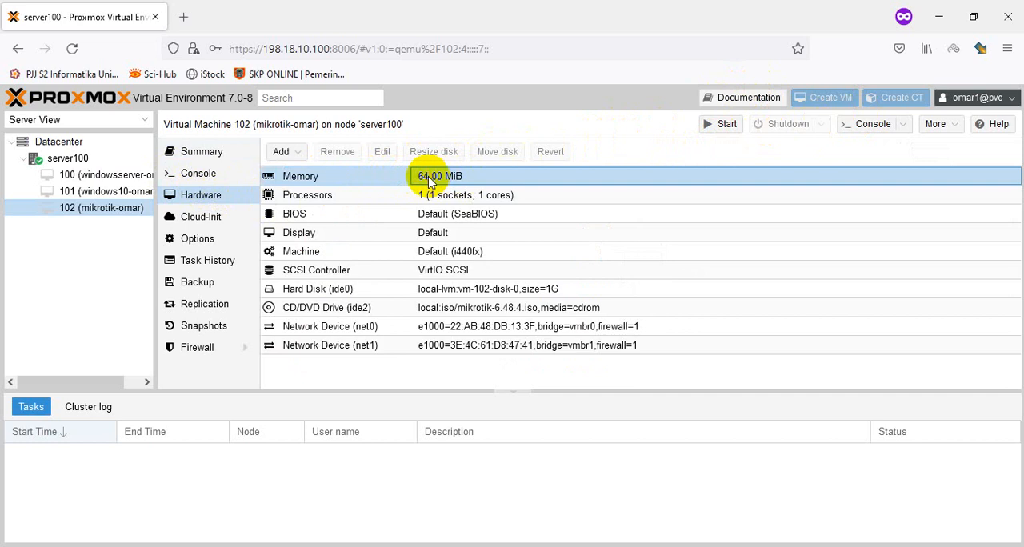
click(281, 151)
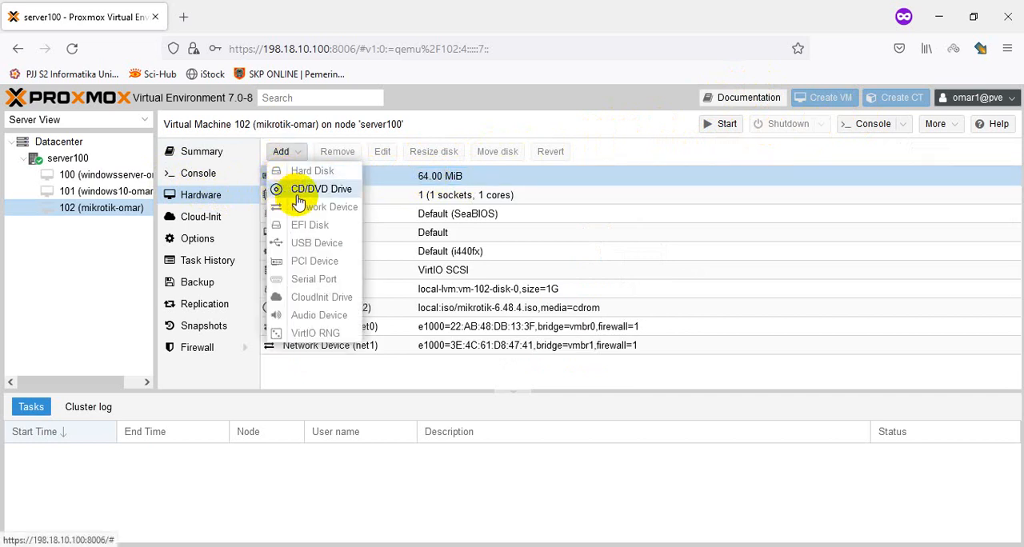
click(469, 364)
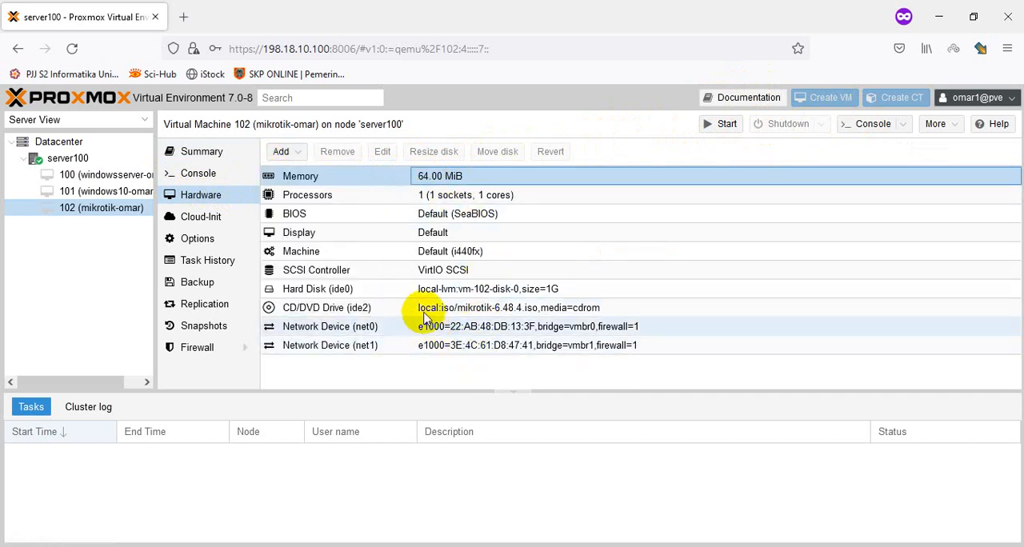
Step: Switch back to the administrator session and start a second Datacenter user, entering the user name and choosing the Proxmox VE authentication server realm
key(alt+Tab)
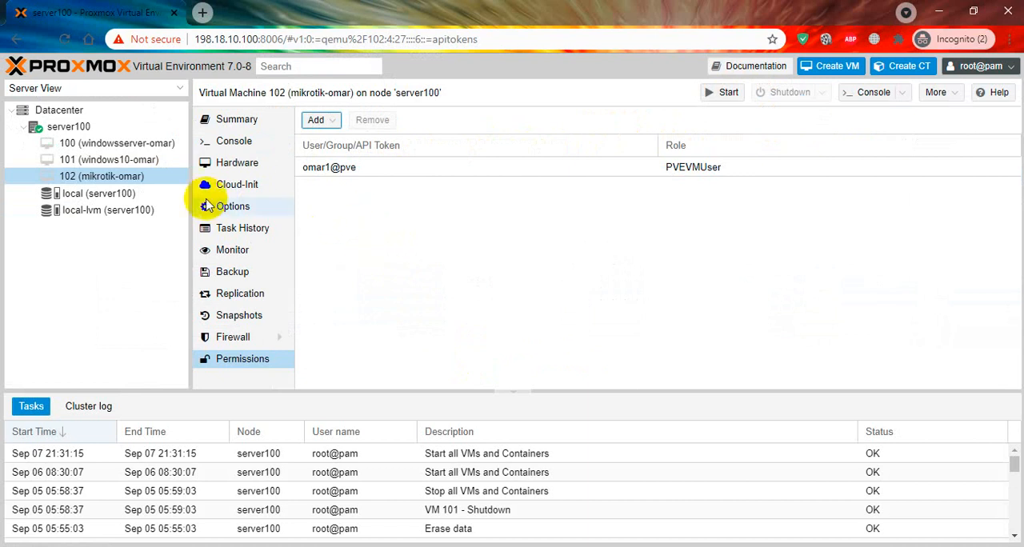
click(70, 110)
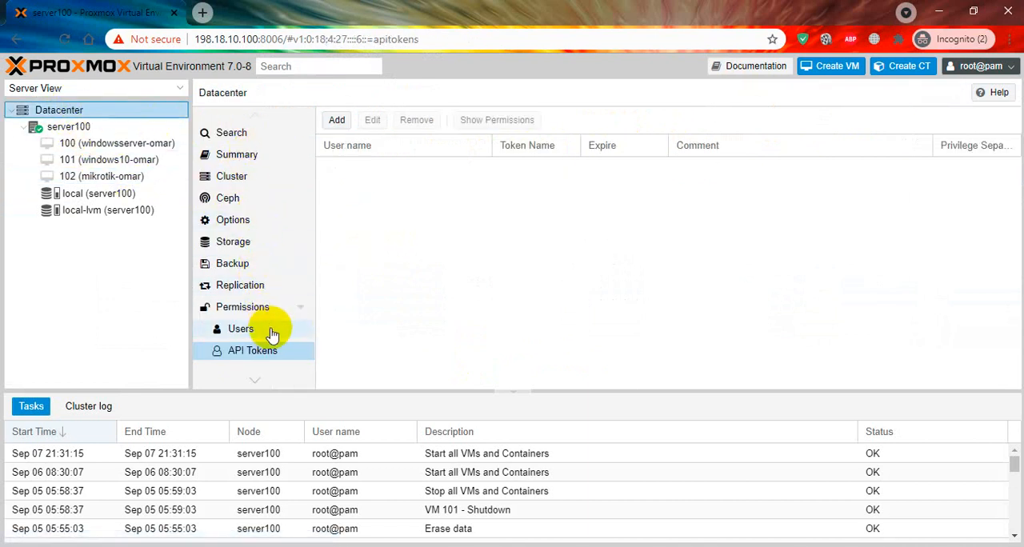
click(278, 336)
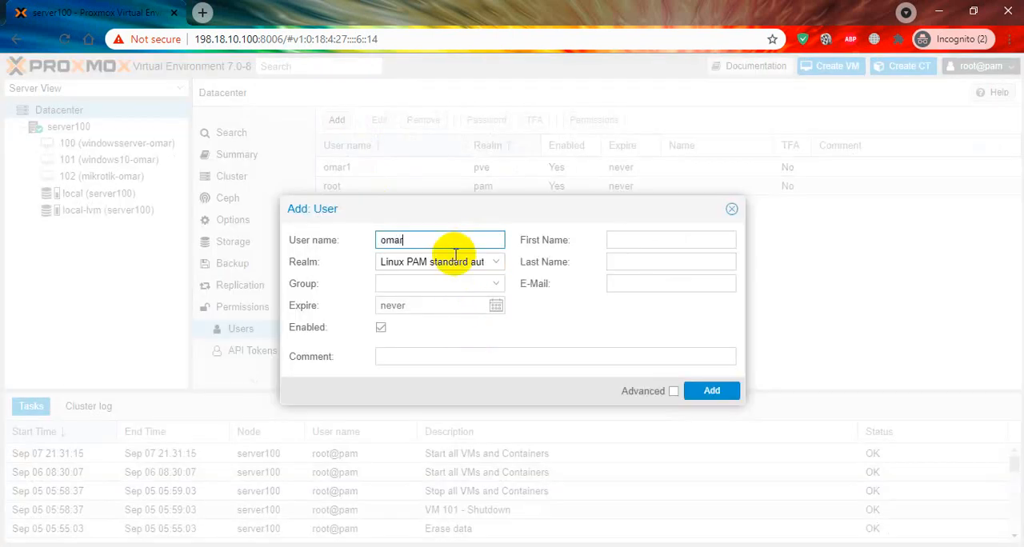
click(474, 270)
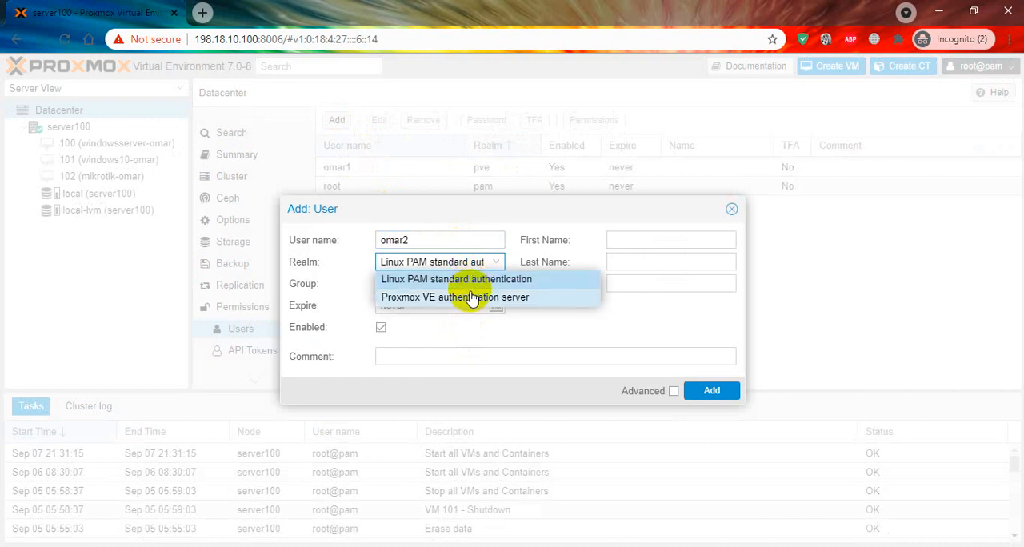
click(447, 299)
Step: Enter and confirm the account password for the second Proxmox VE realm user and add the user
click(439, 284)
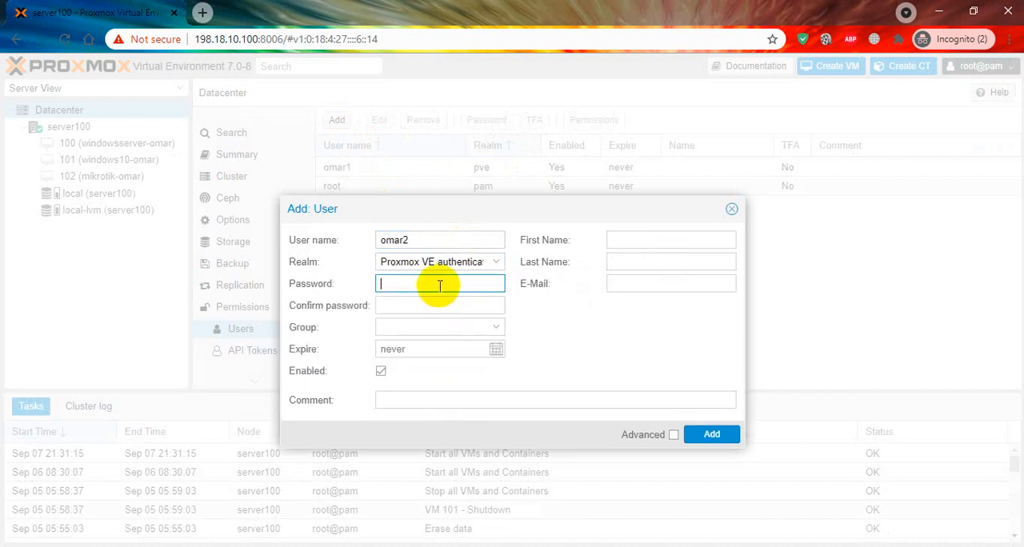
text(•••)
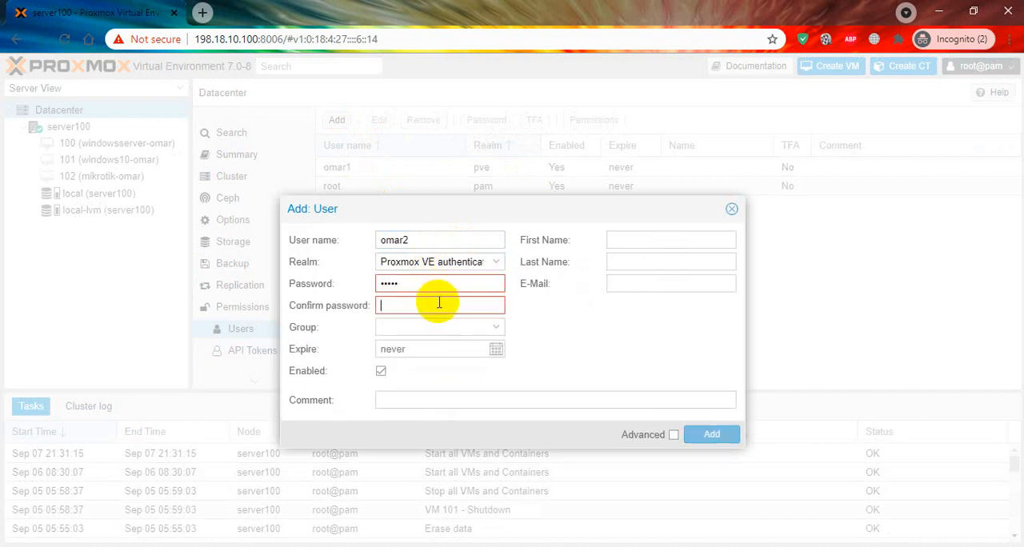
click(439, 304)
text(•••••)
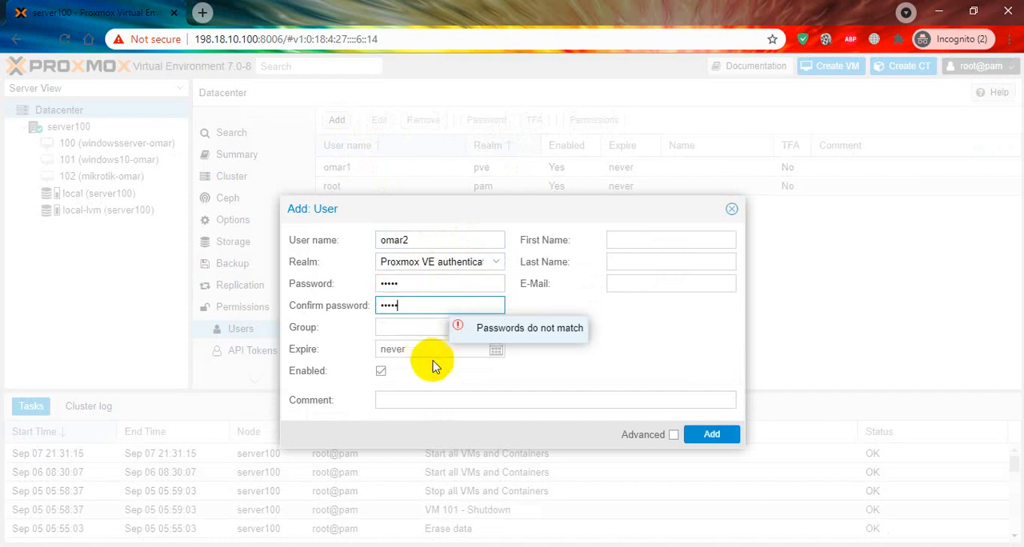
click(710, 433)
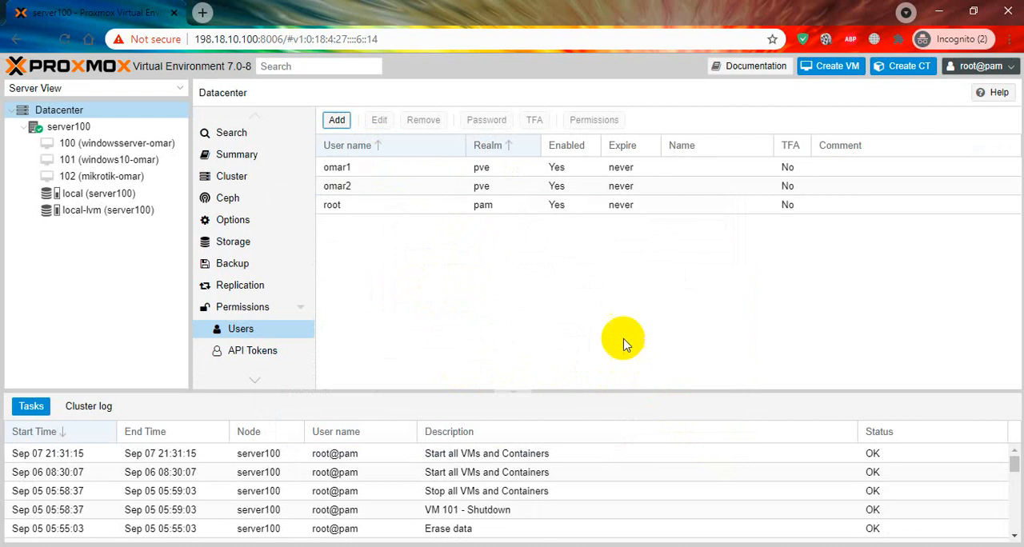
Step: Add a user permission on virtual machine 100 that gives the second pve realm user the PVEVMAdmin role
click(356, 188)
click(141, 143)
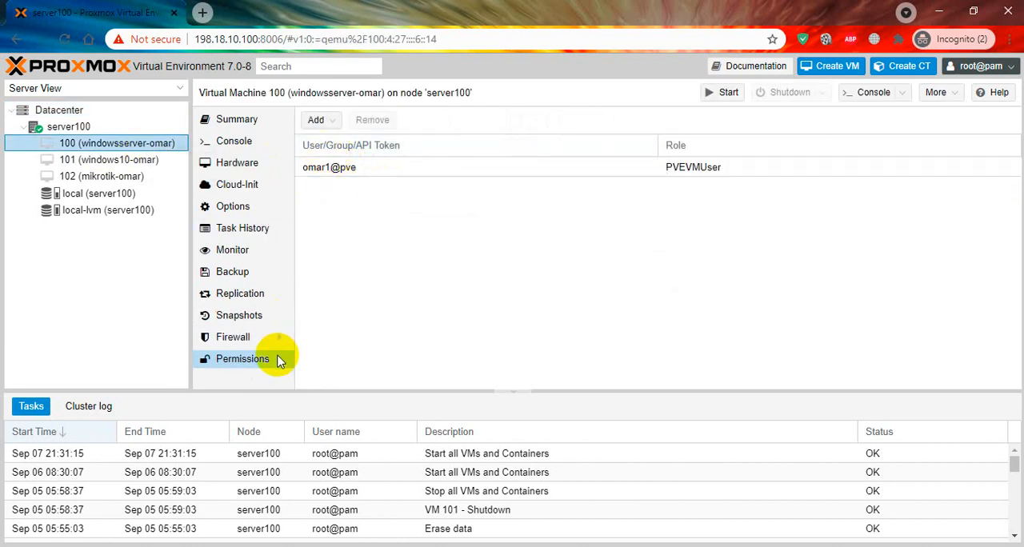
click(332, 167)
click(329, 121)
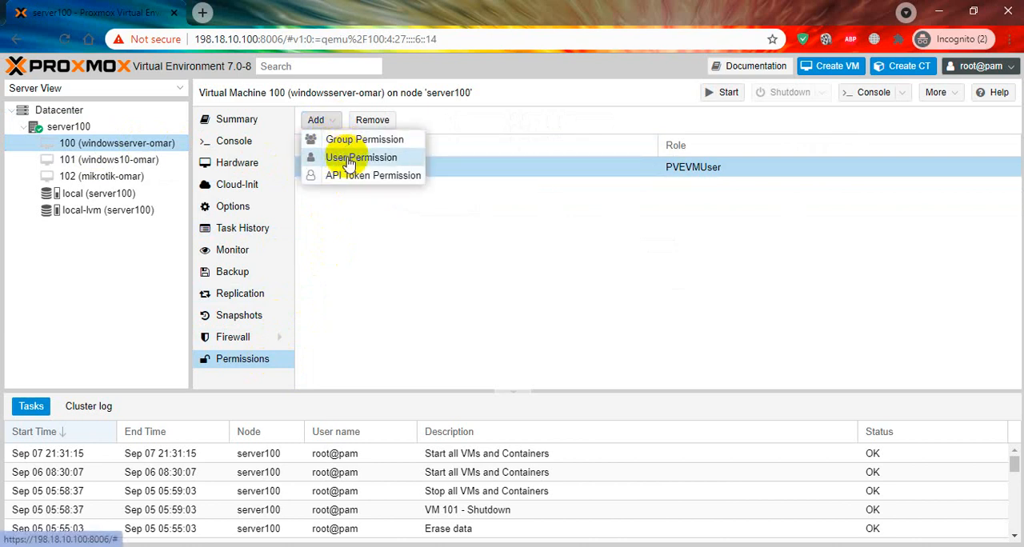
click(353, 161)
click(602, 280)
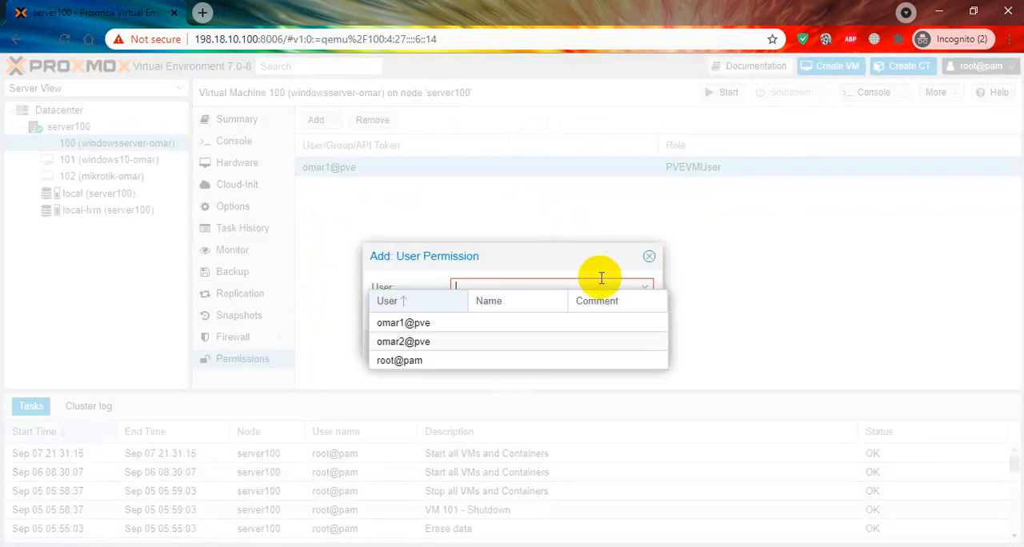
click(491, 348)
click(571, 307)
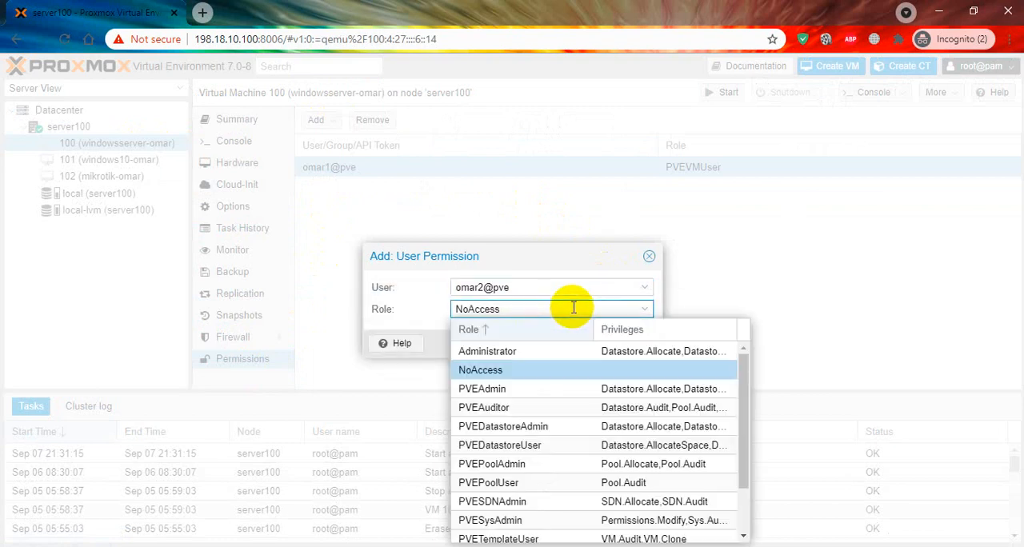
scroll(570, 398, down, 2)
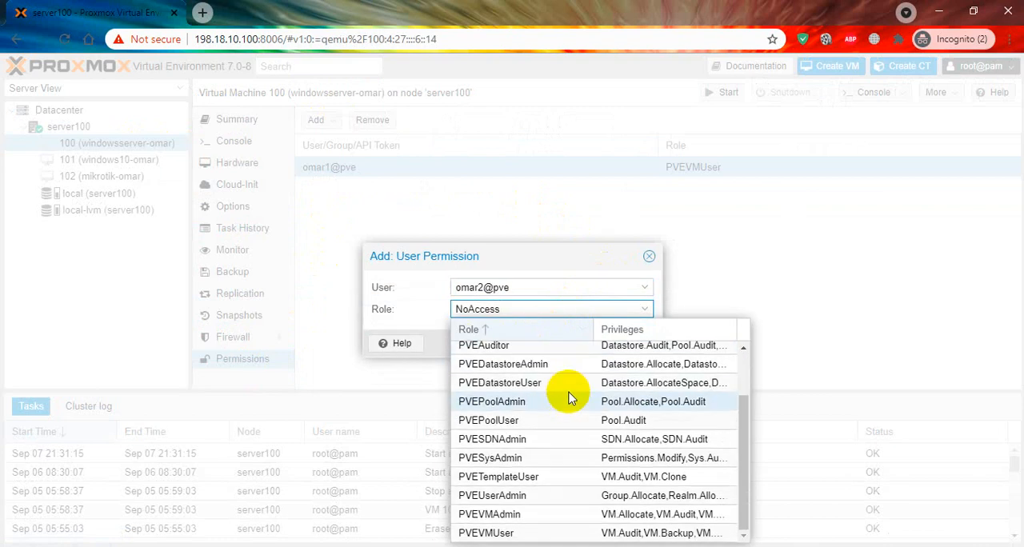
click(562, 516)
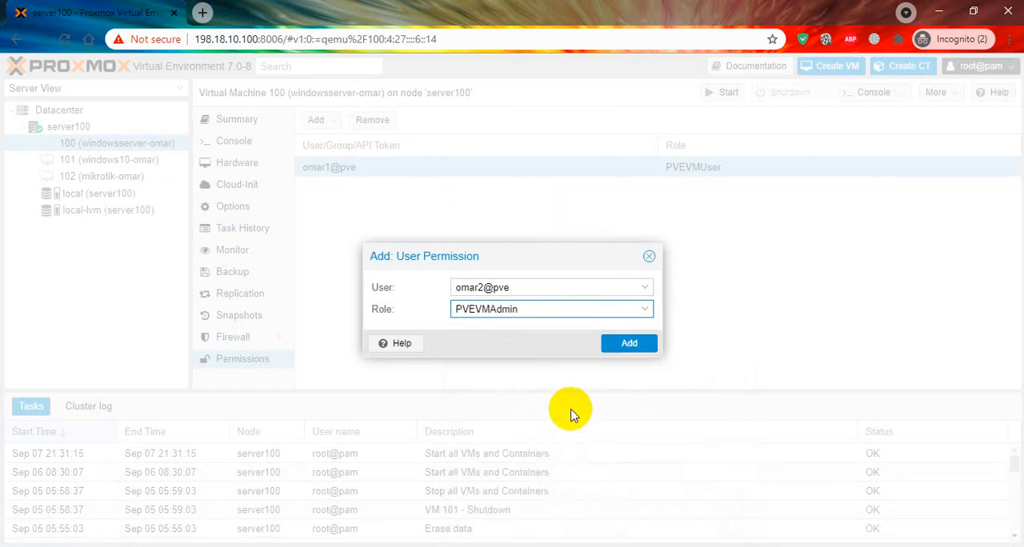
click(615, 342)
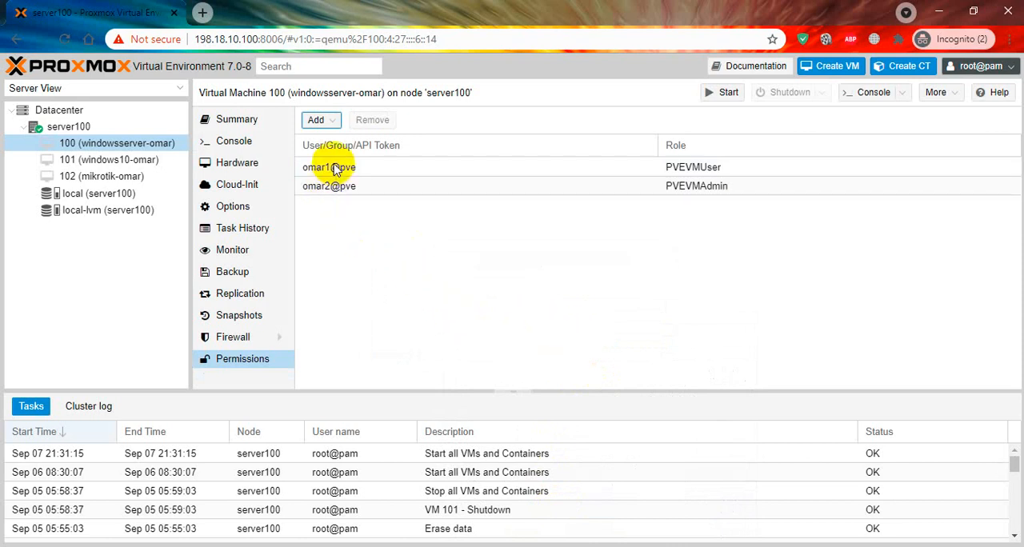
click(95, 144)
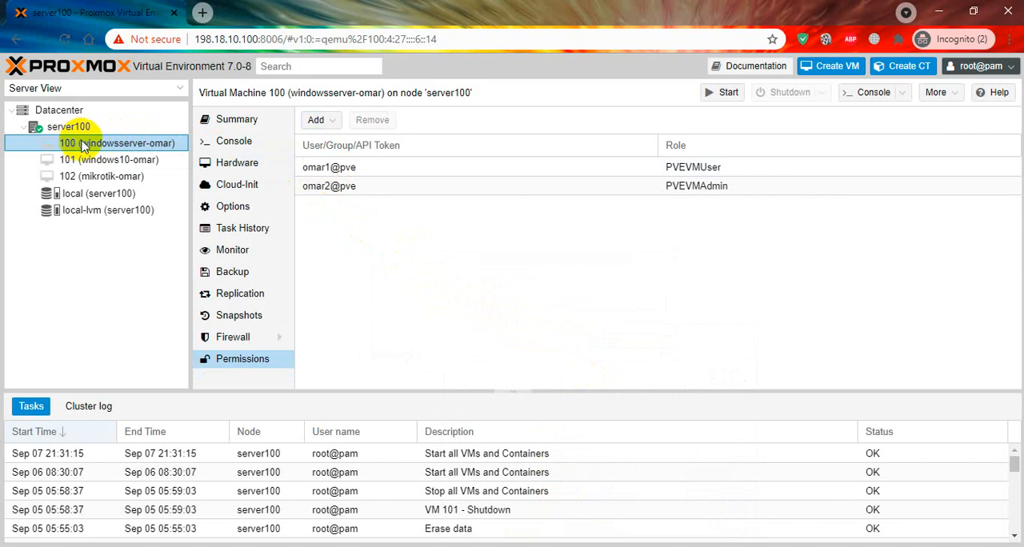
click(352, 172)
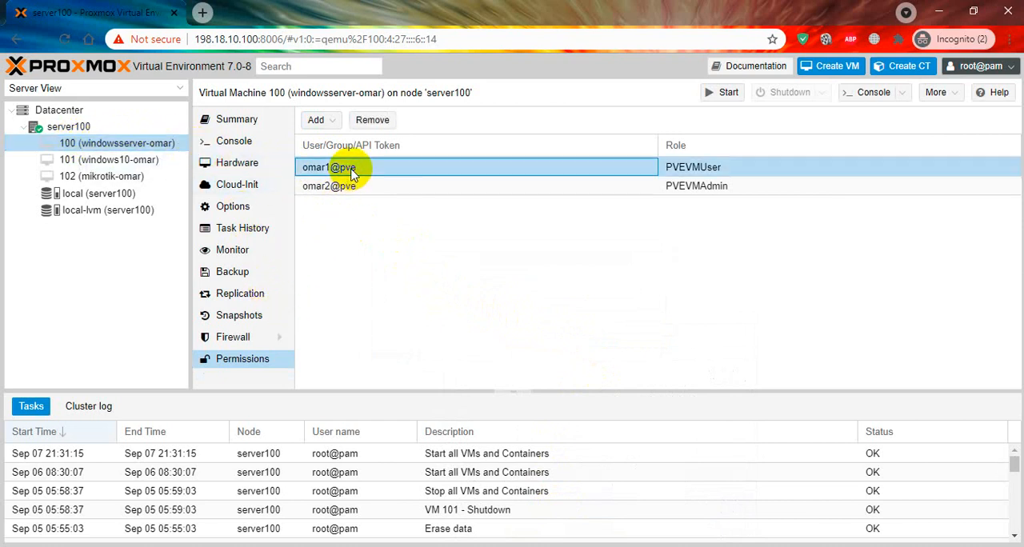
click(356, 186)
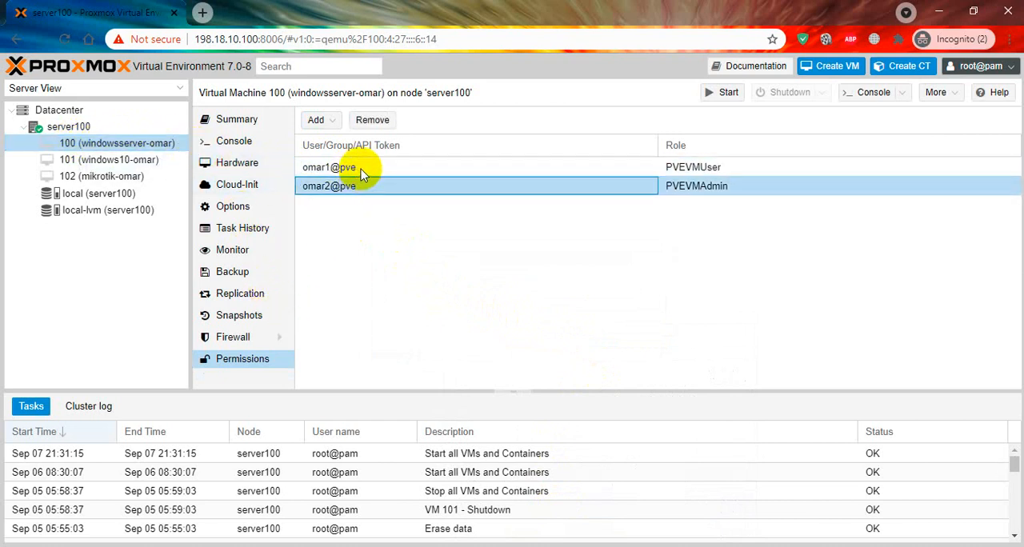
click(360, 171)
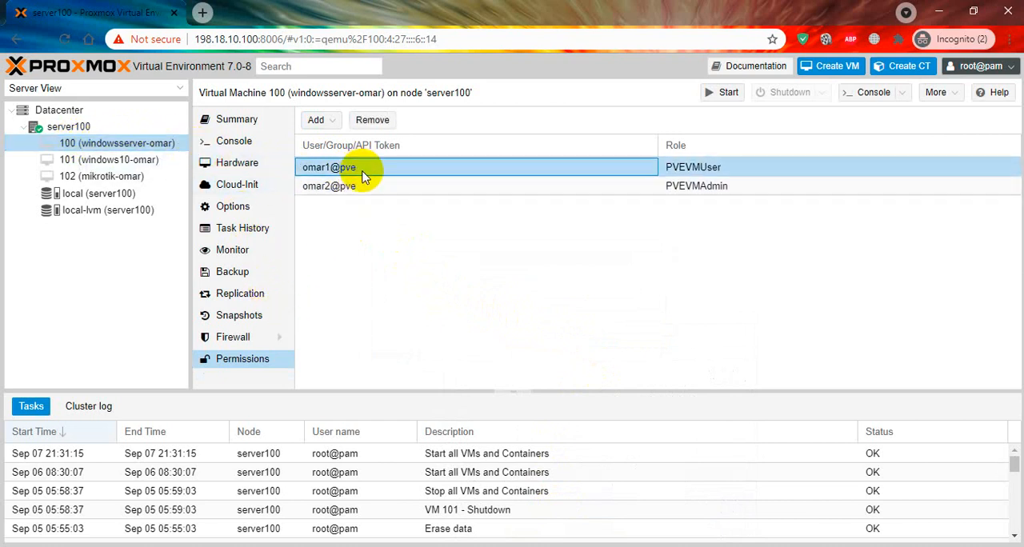
click(554, 187)
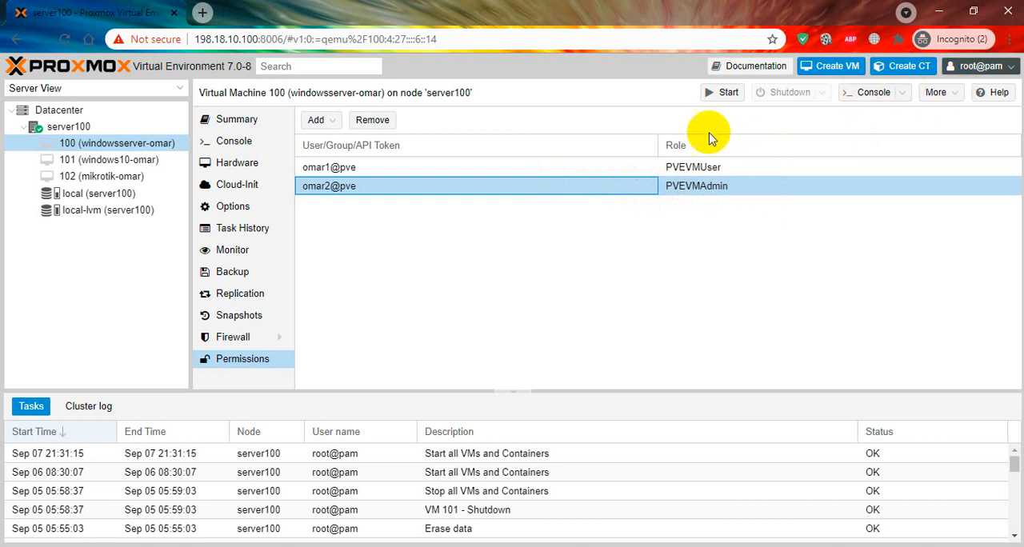
Step: Switch to Firefox and log in as the second user with the account password in the Proxmox VE authentication server realm, dismissing the subscription notice
key(alt+Tab)
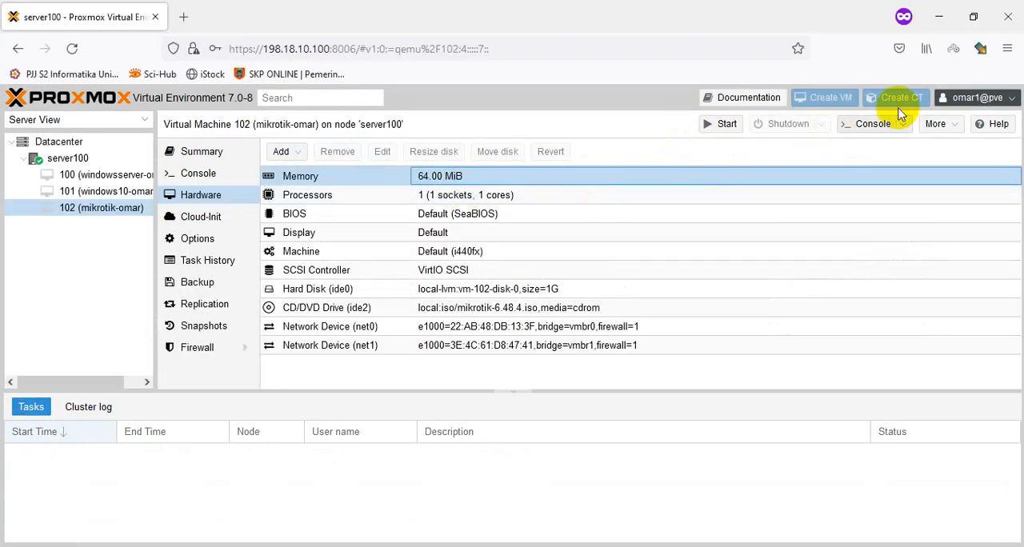
click(979, 97)
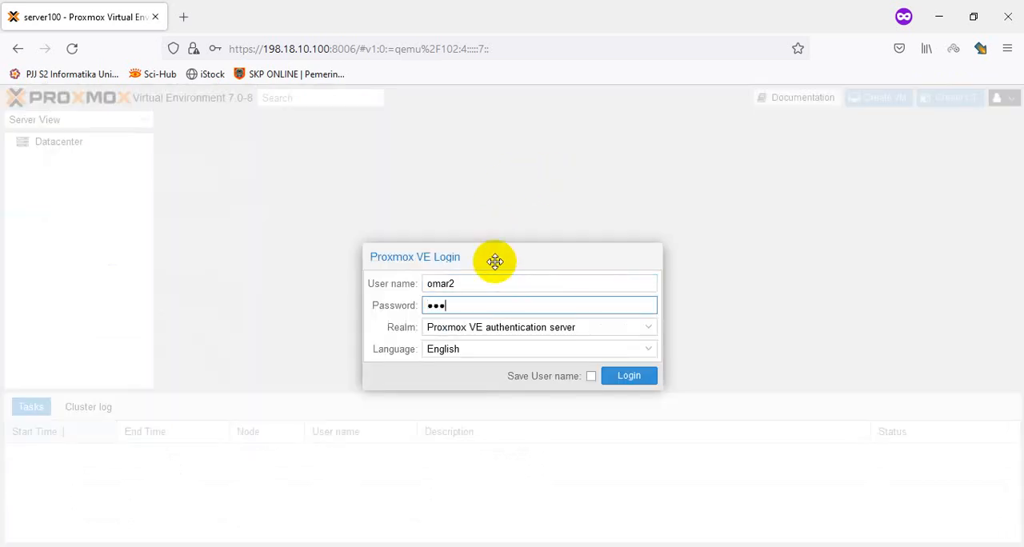
key(Return)
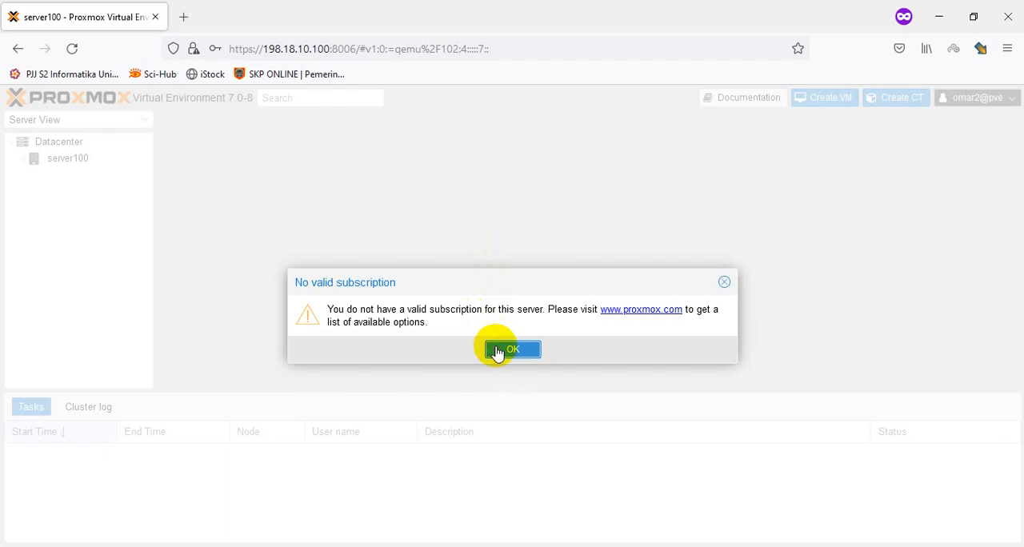
click(500, 349)
Step: Check that the second user can reach the removal confirmation for virtual machine 100, and close it without removing the machine
click(73, 158)
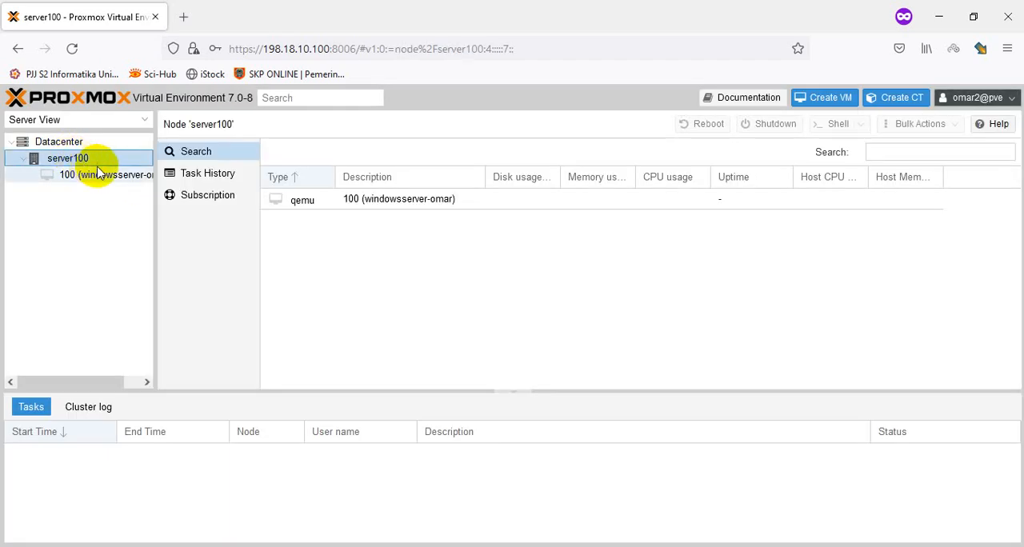
click(69, 175)
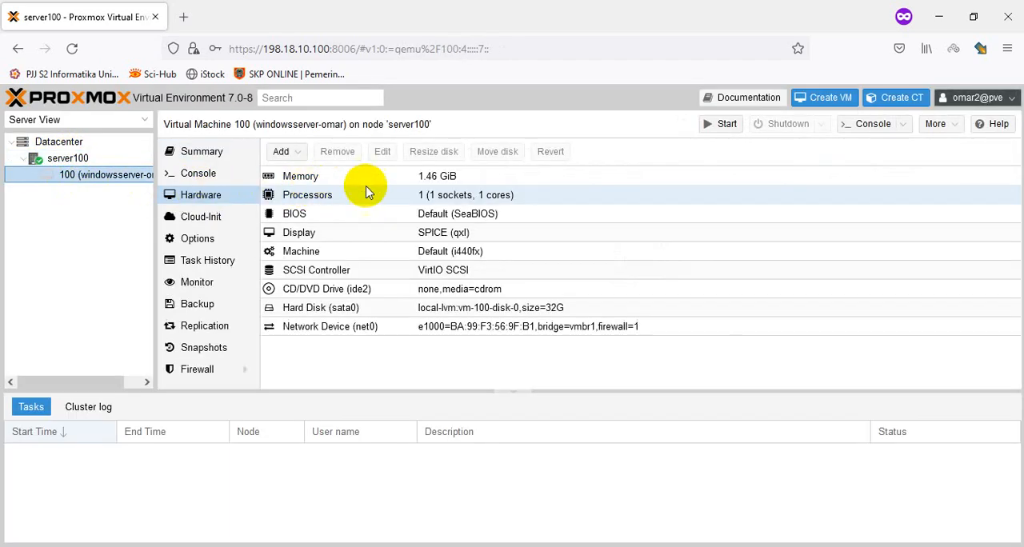
click(937, 126)
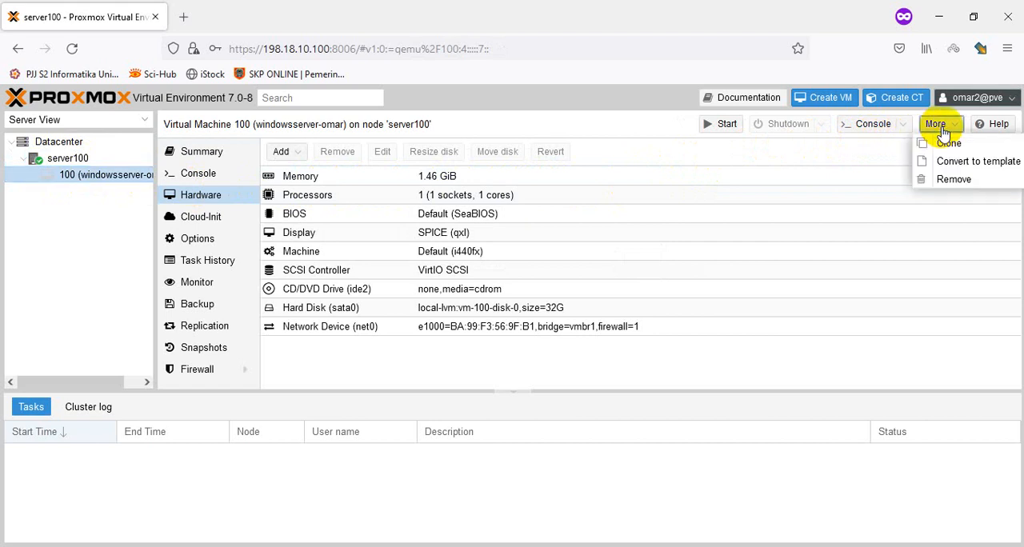
click(952, 183)
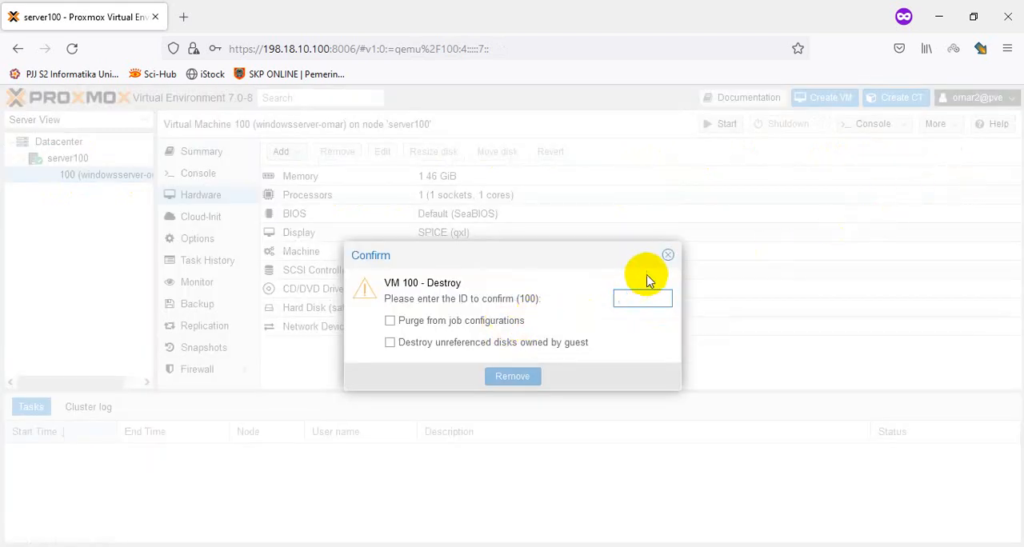
click(667, 256)
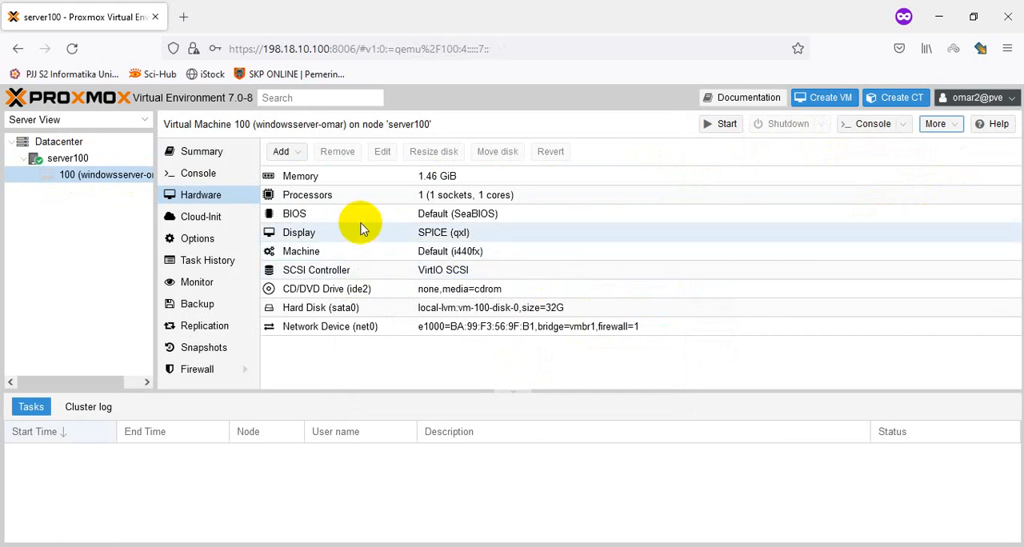
Step: Set the memory of virtual machine 100 to 1400 MiB as the second user
click(364, 194)
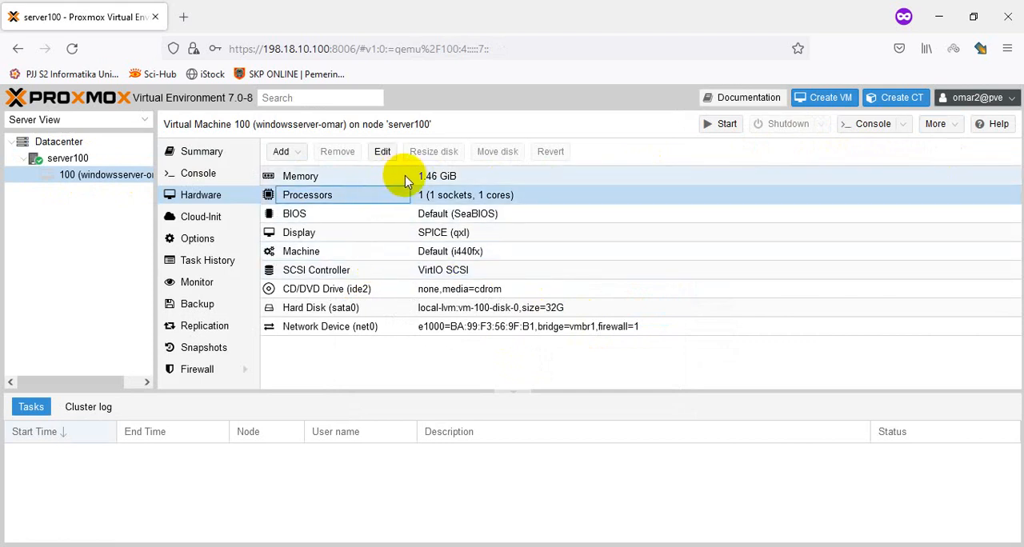
click(411, 178)
double_click(422, 177)
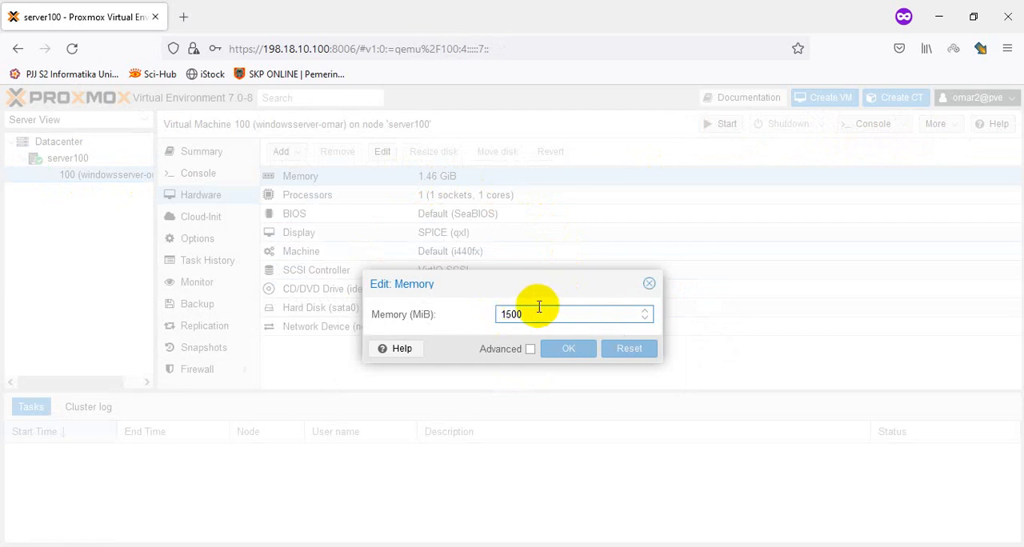
key(Delete)
text(4)
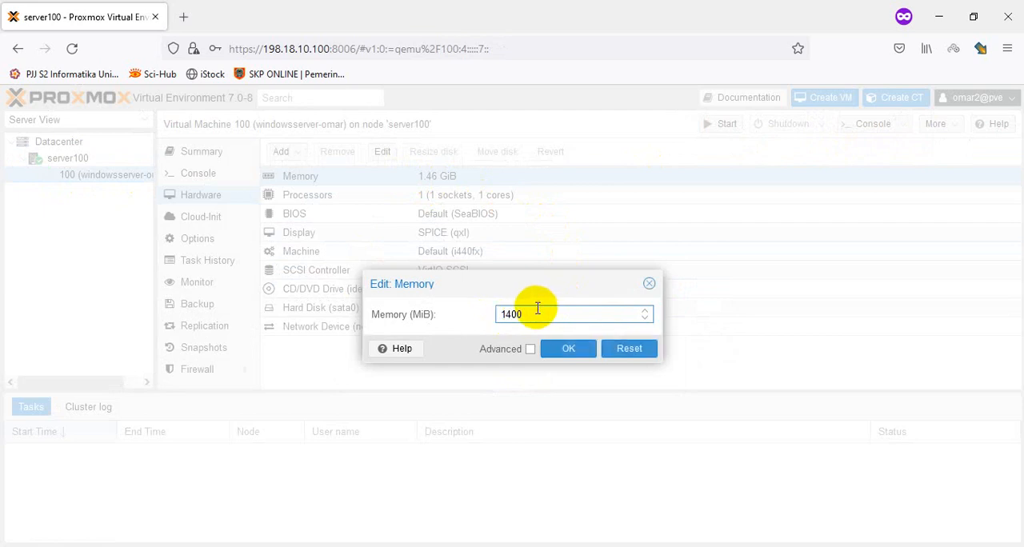
click(566, 348)
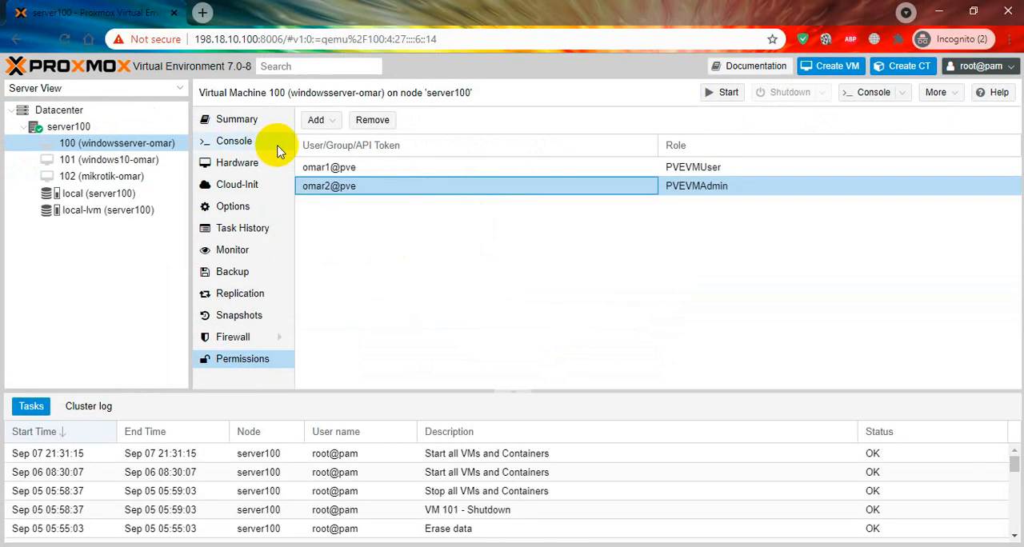
Step: Switch back to the administrator session and grant the second pve realm user the PVEVMAdmin role on virtual machine 101
click(140, 160)
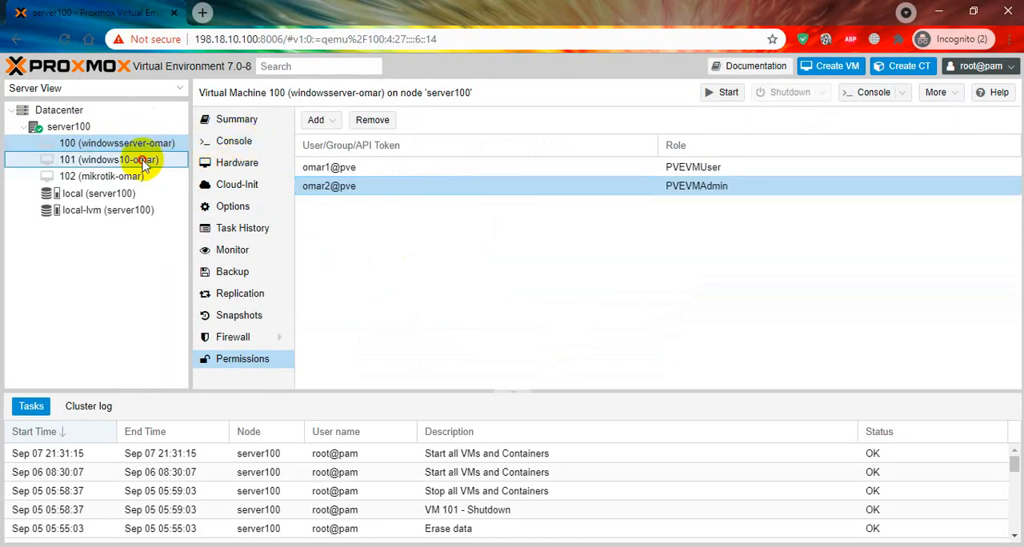
click(329, 121)
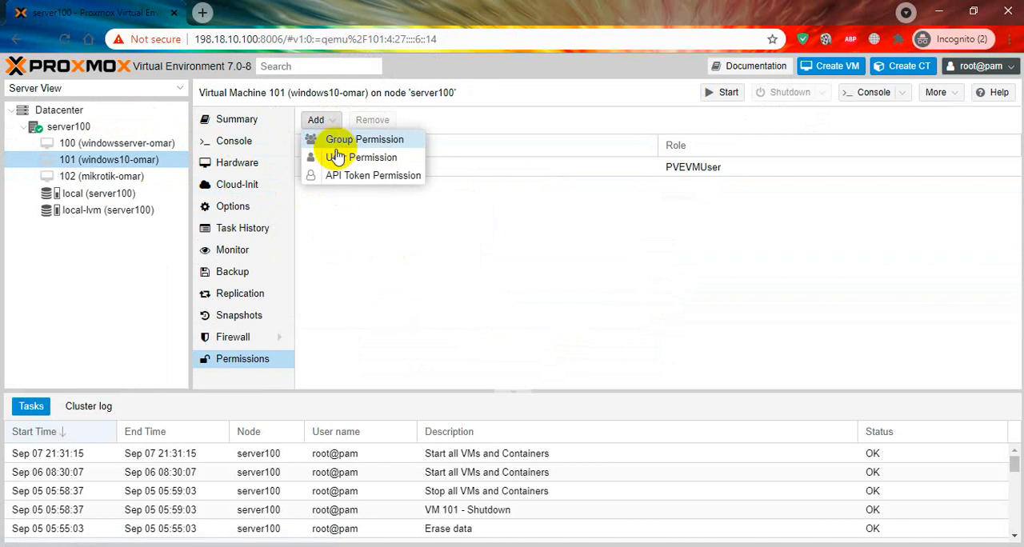
click(352, 157)
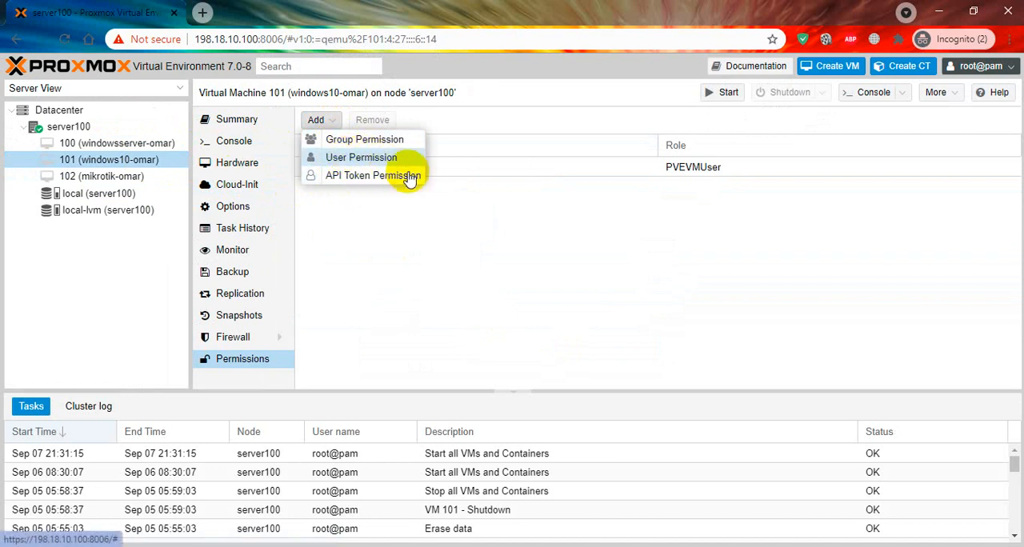
click(503, 341)
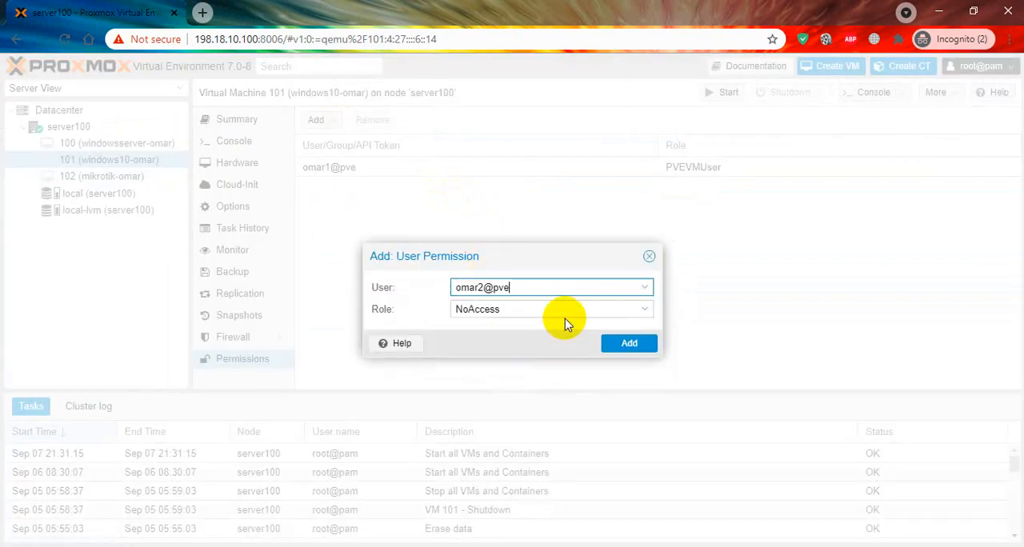
click(566, 309)
scroll(564, 432, down, 1)
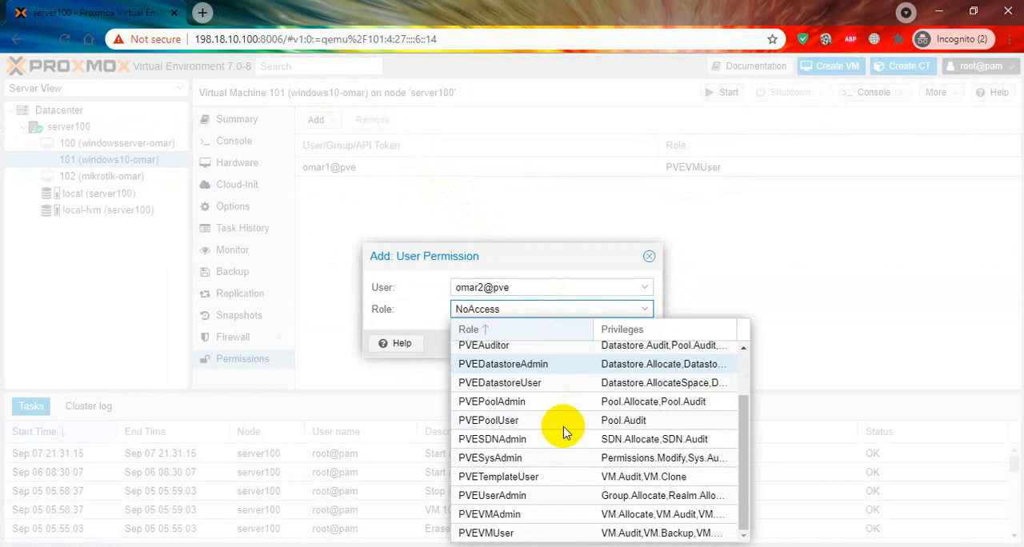
click(557, 520)
click(635, 344)
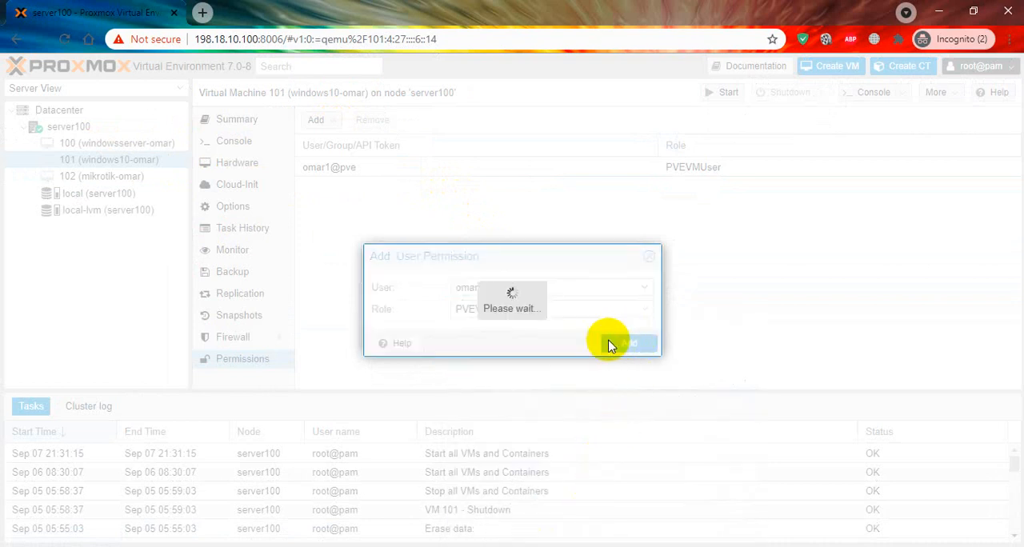
Step: Grant the second pve realm user the PVEVMAdmin role on virtual machine 102
click(154, 178)
click(319, 120)
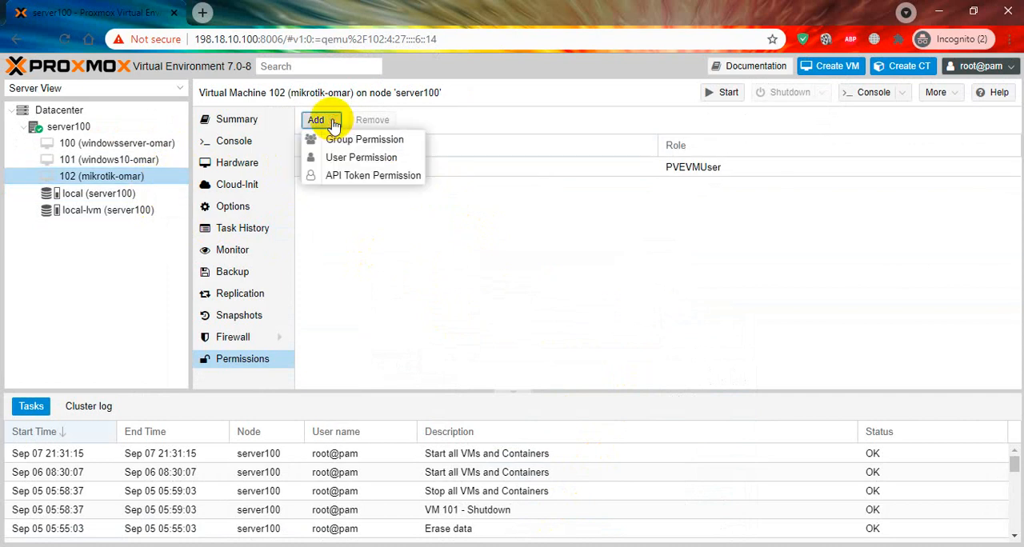
click(336, 164)
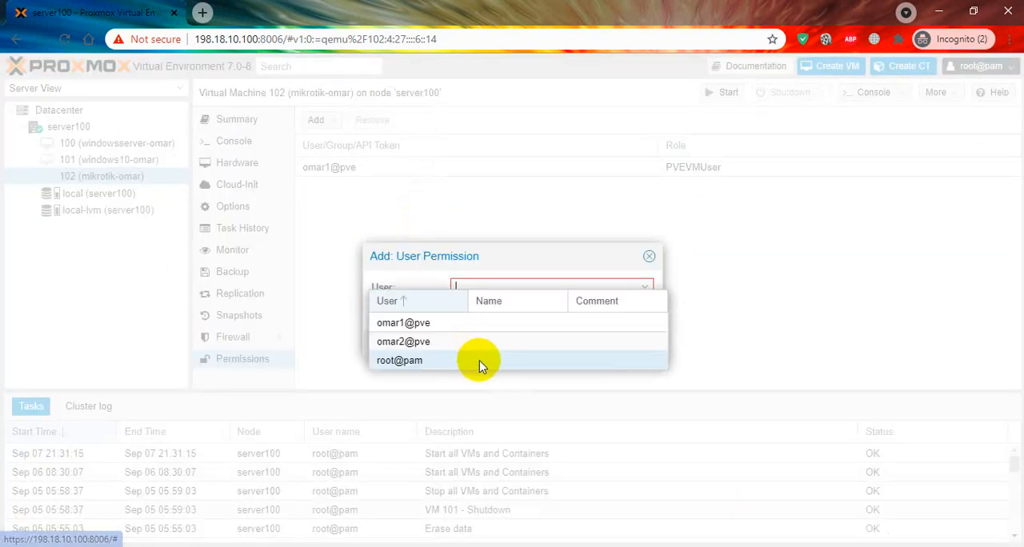
click(495, 342)
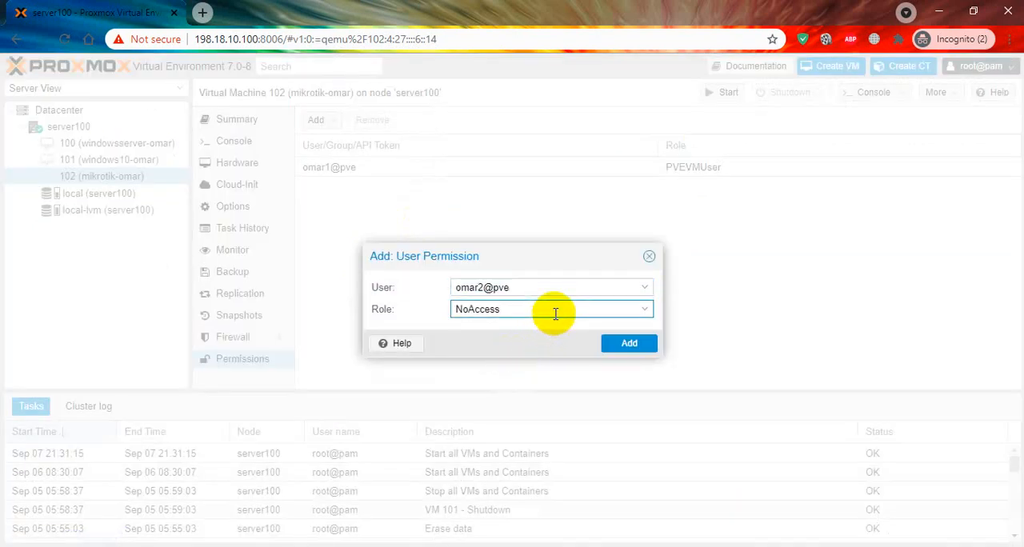
click(549, 310)
scroll(568, 440, down, 2)
click(589, 512)
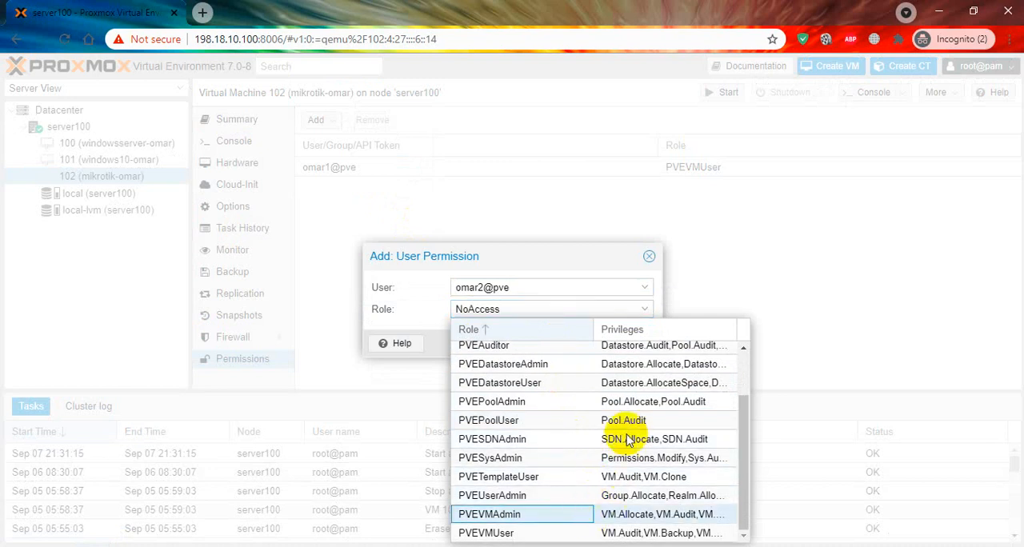
click(637, 349)
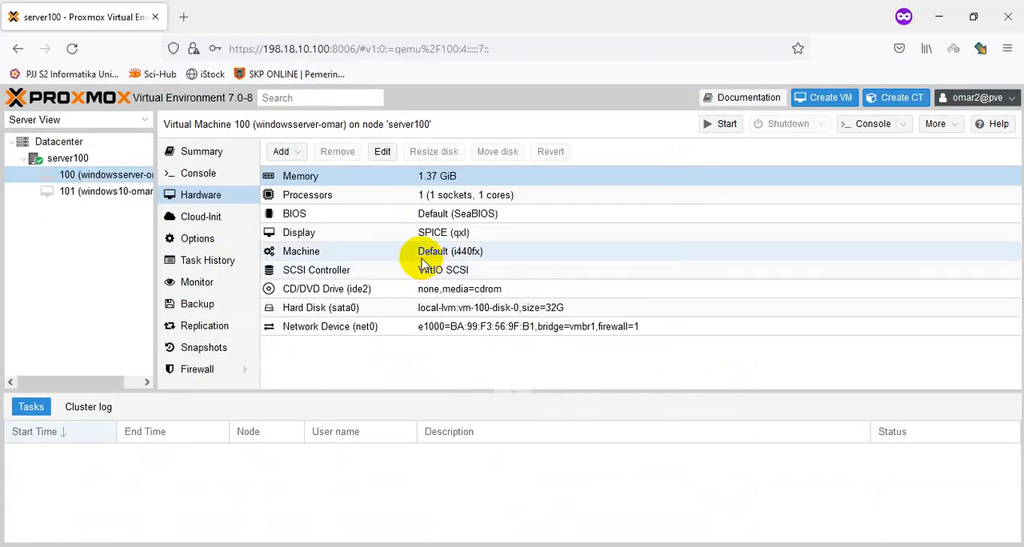
Step: Switch to Firefox and check that the second user can view the hardware of virtual machines 100, 101 and 102
click(110, 209)
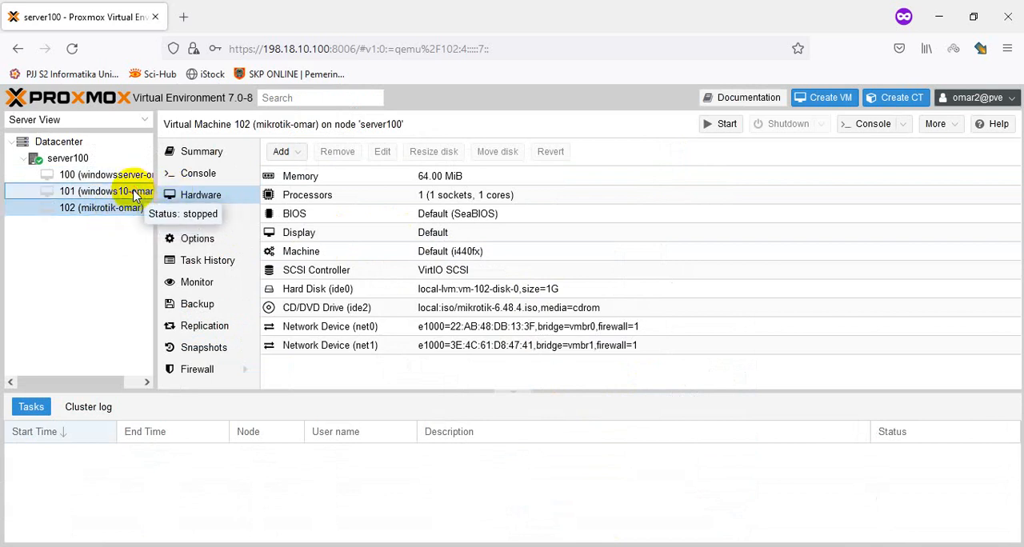
click(130, 191)
click(119, 177)
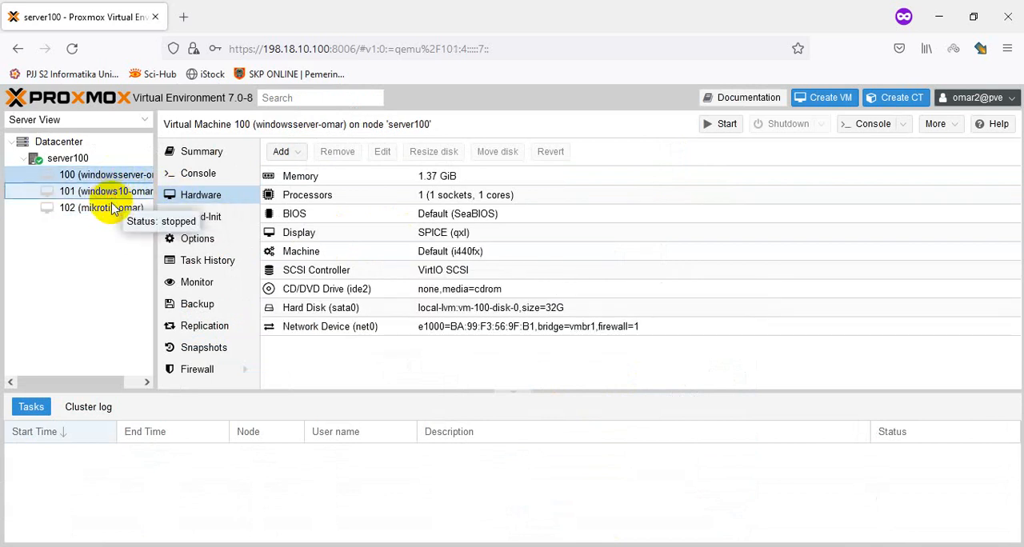
click(88, 206)
click(114, 187)
click(112, 176)
click(90, 192)
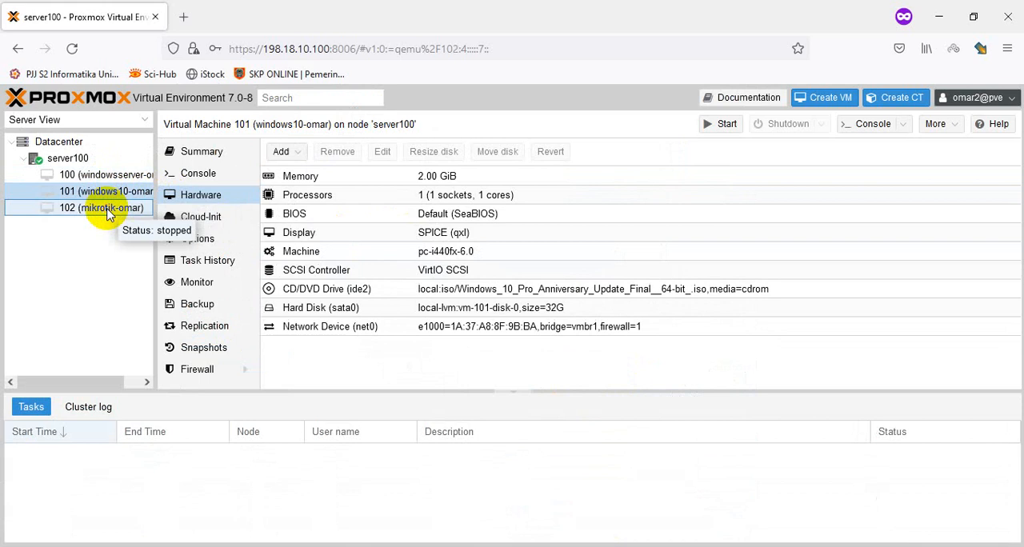
click(128, 210)
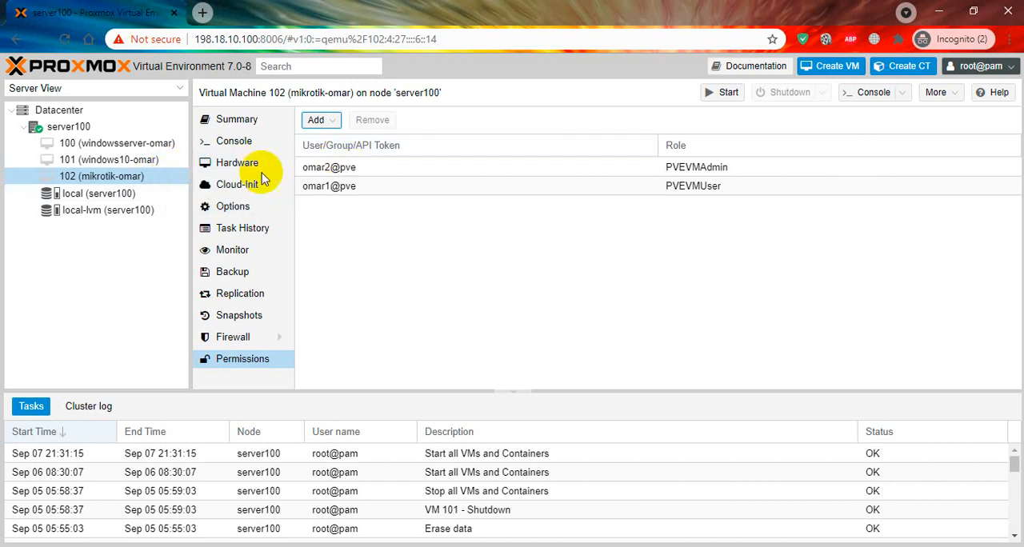
Step: Return to the administrator session and review both pve users' permission entries on virtual machine 102
click(148, 177)
click(243, 357)
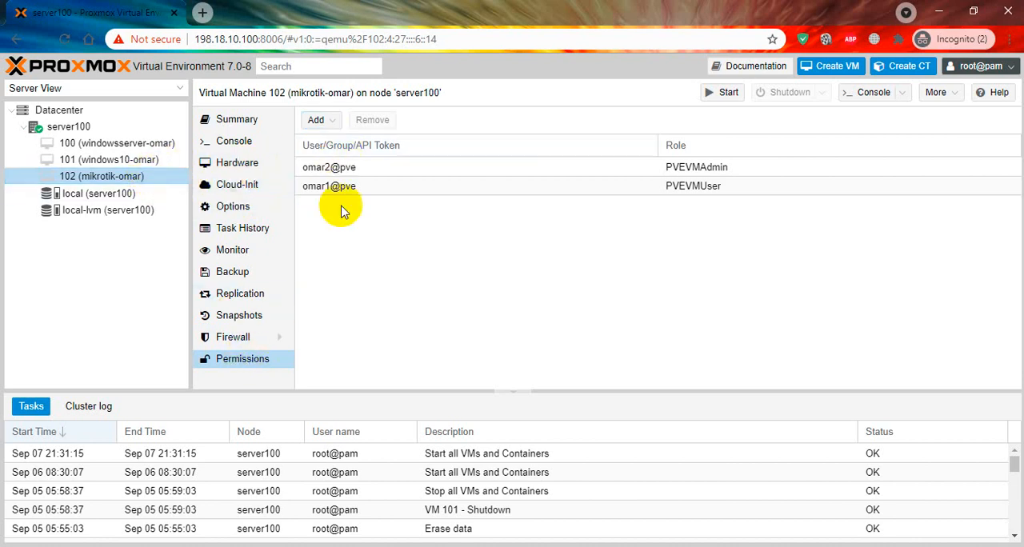
click(432, 186)
click(441, 167)
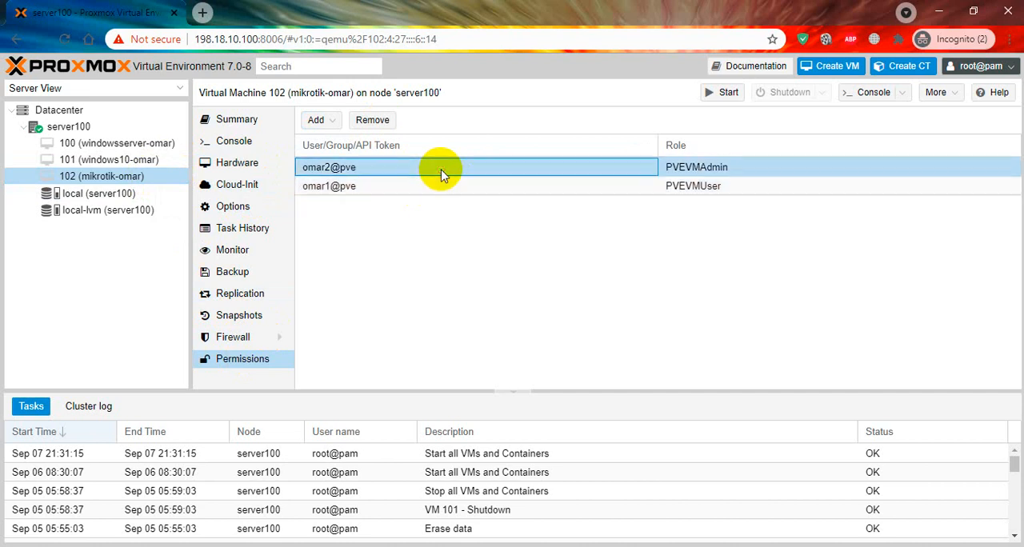
click(445, 186)
click(447, 170)
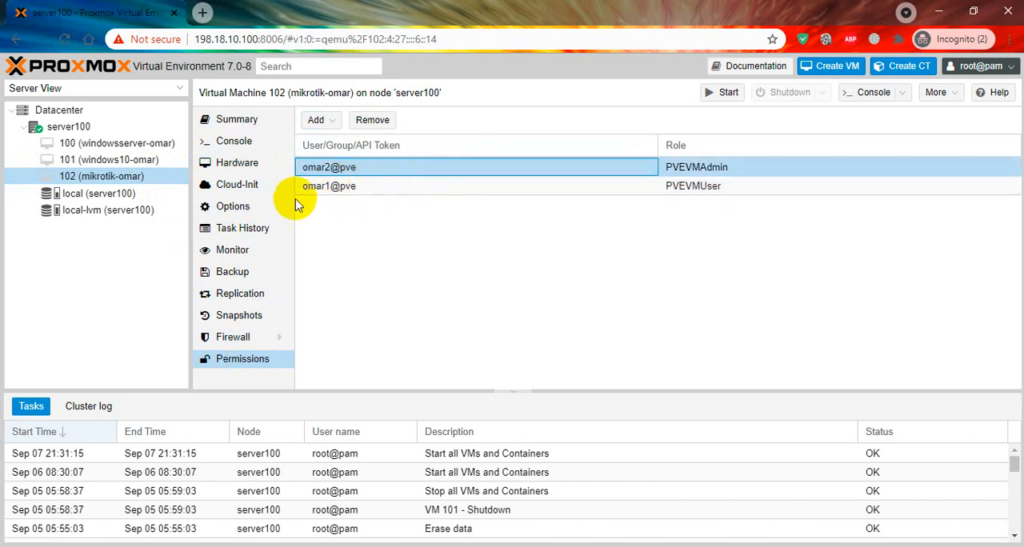
Step: Open the datacenter's user list and compare the realms of the two created users and root
click(91, 112)
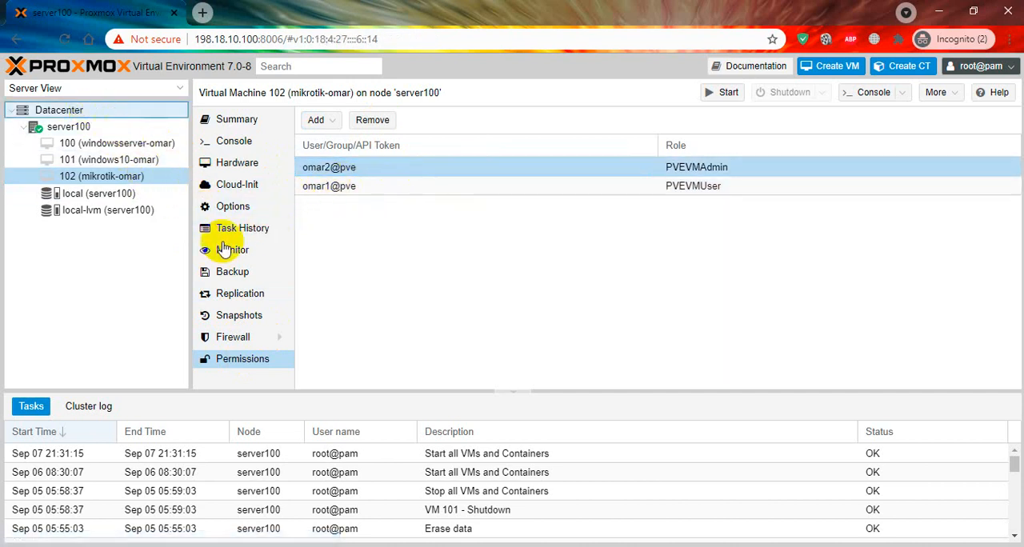
click(238, 330)
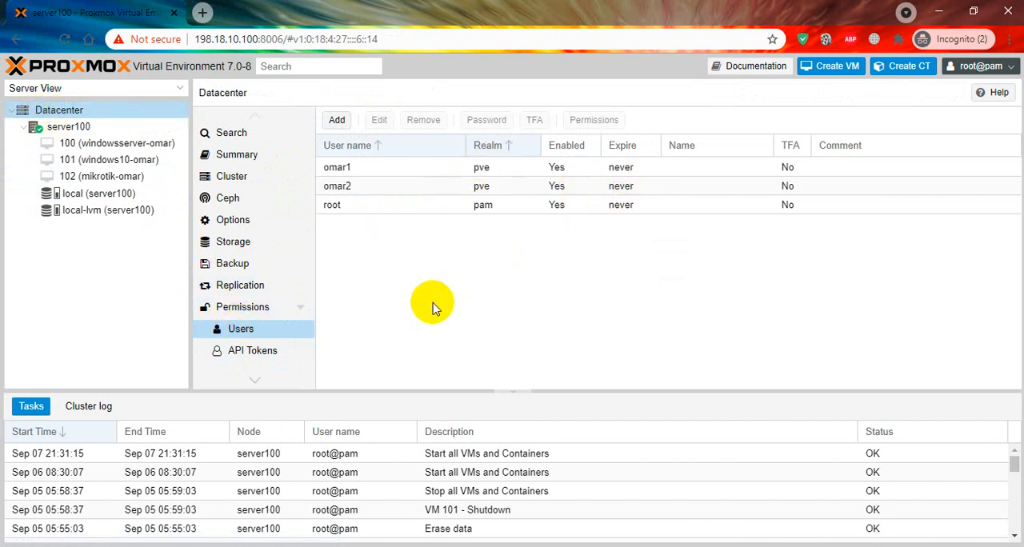
click(514, 210)
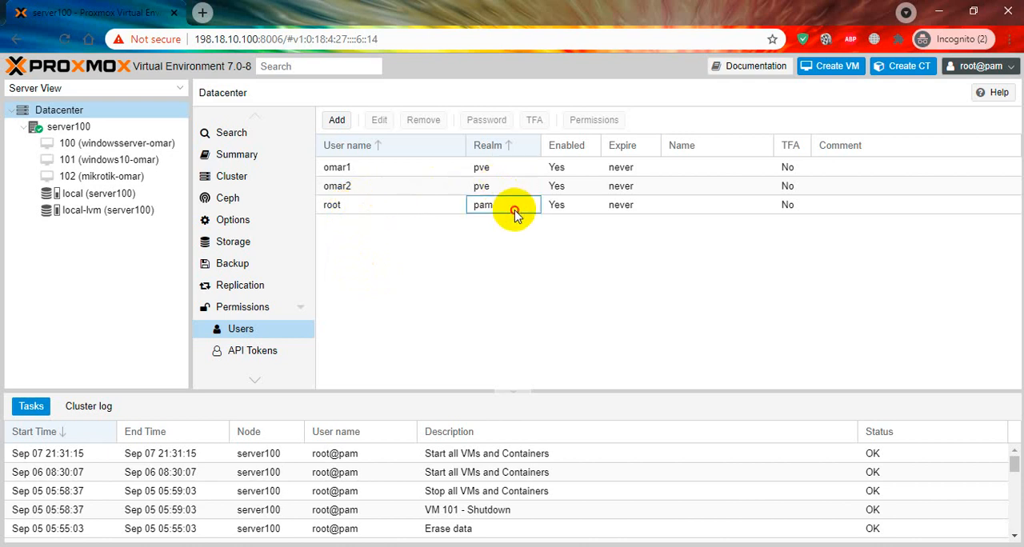
click(507, 167)
click(507, 185)
click(505, 205)
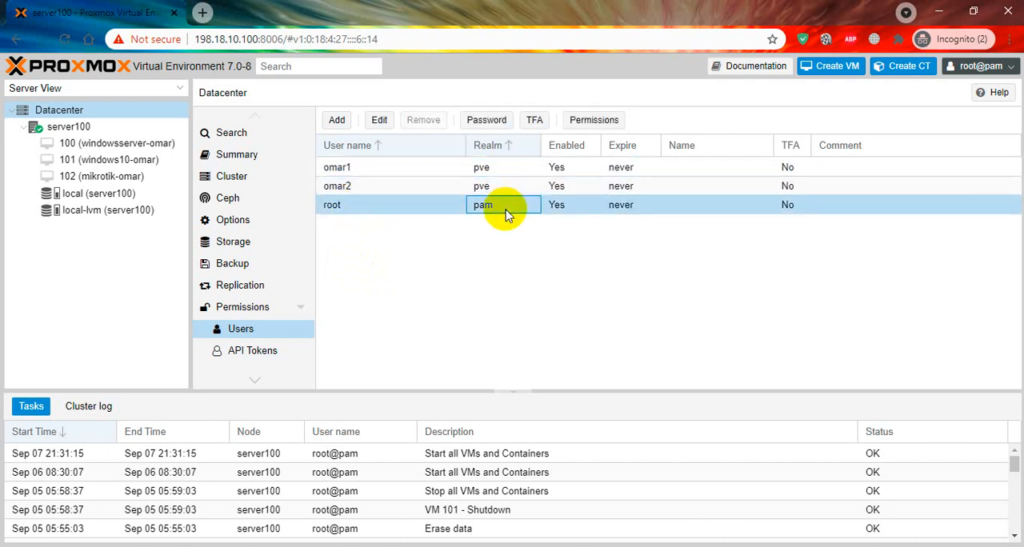
click(500, 187)
click(498, 166)
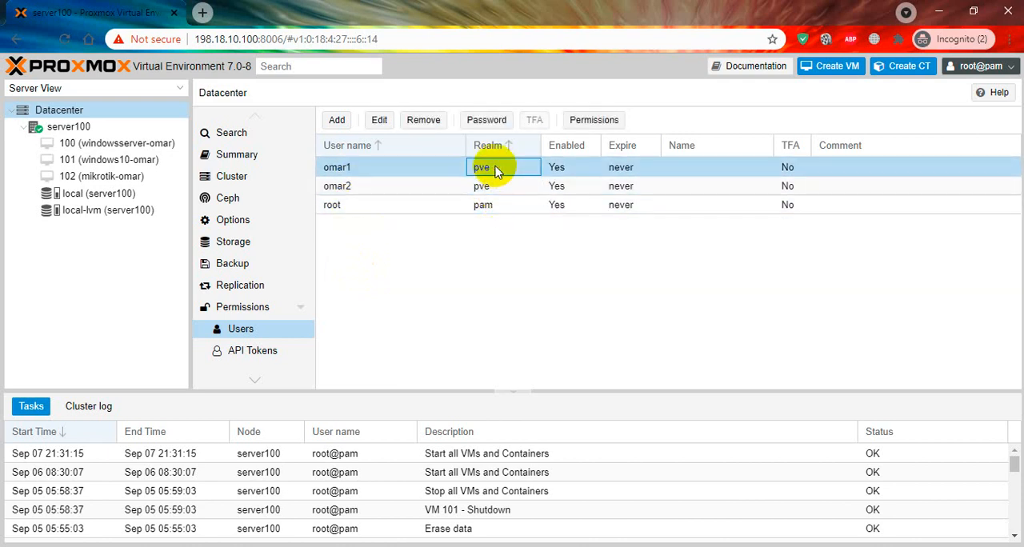
click(485, 204)
click(483, 188)
click(480, 166)
click(481, 185)
click(482, 205)
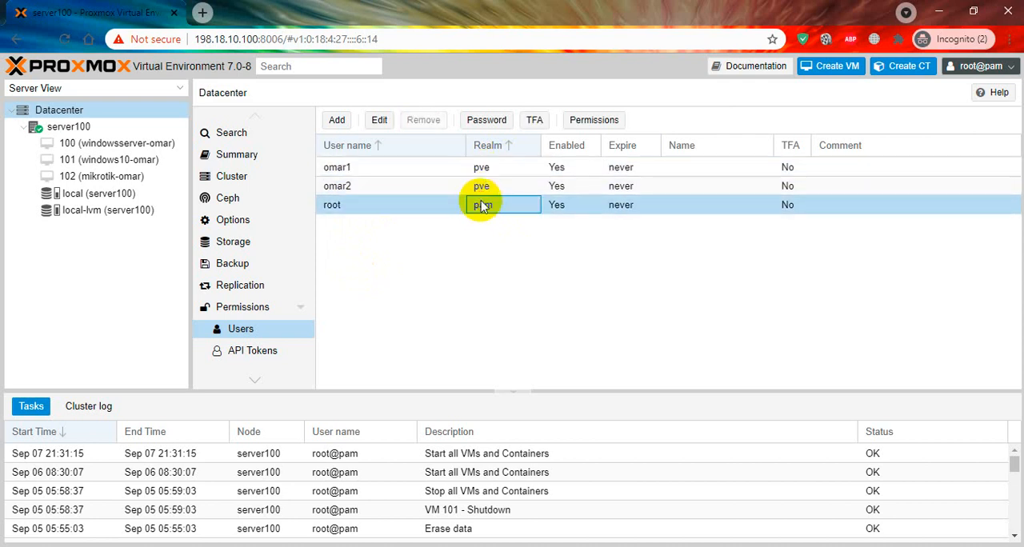
click(481, 186)
click(480, 167)
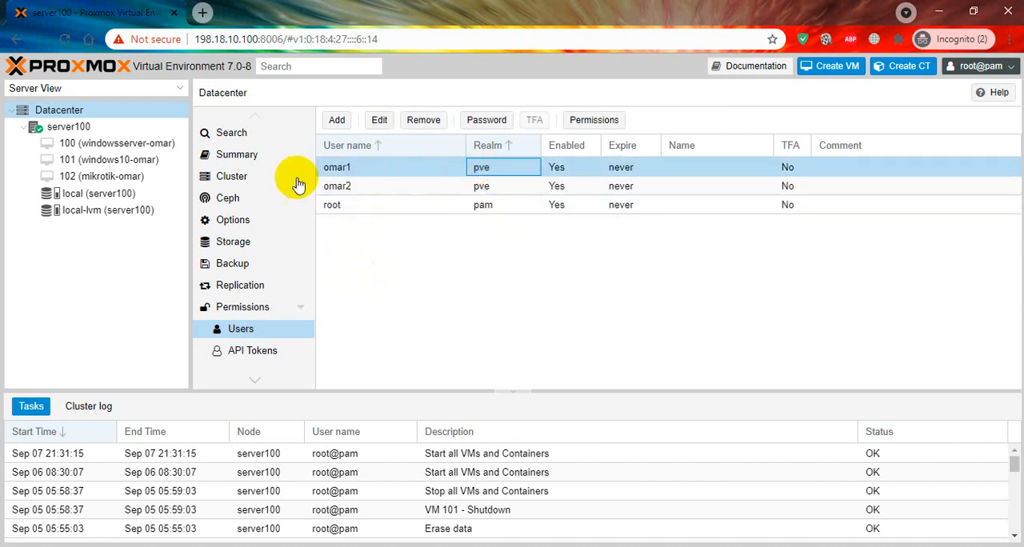
Step: Examine the permission entries of virtual machine 101 and compare the roles of the two pve users
click(158, 167)
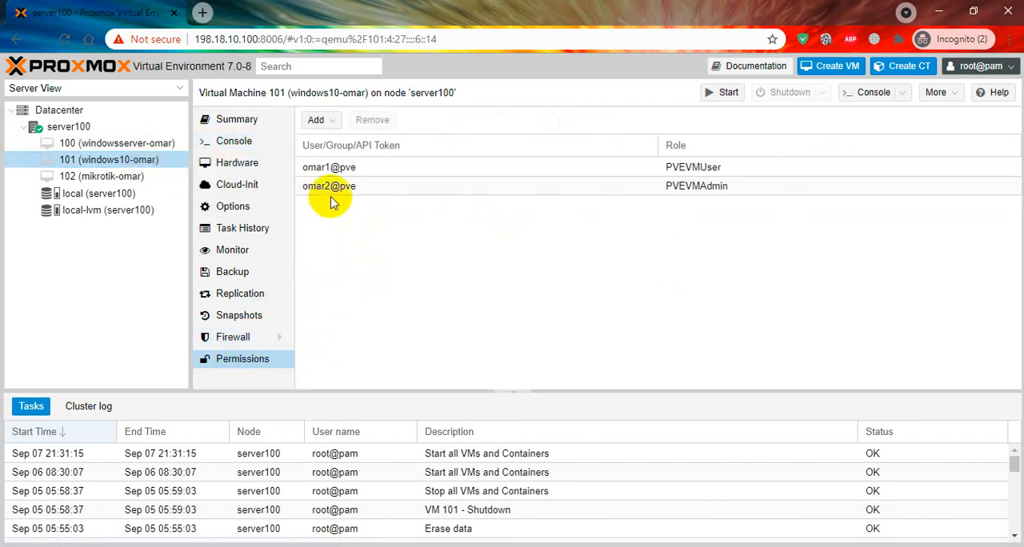
click(328, 170)
click(331, 184)
click(331, 170)
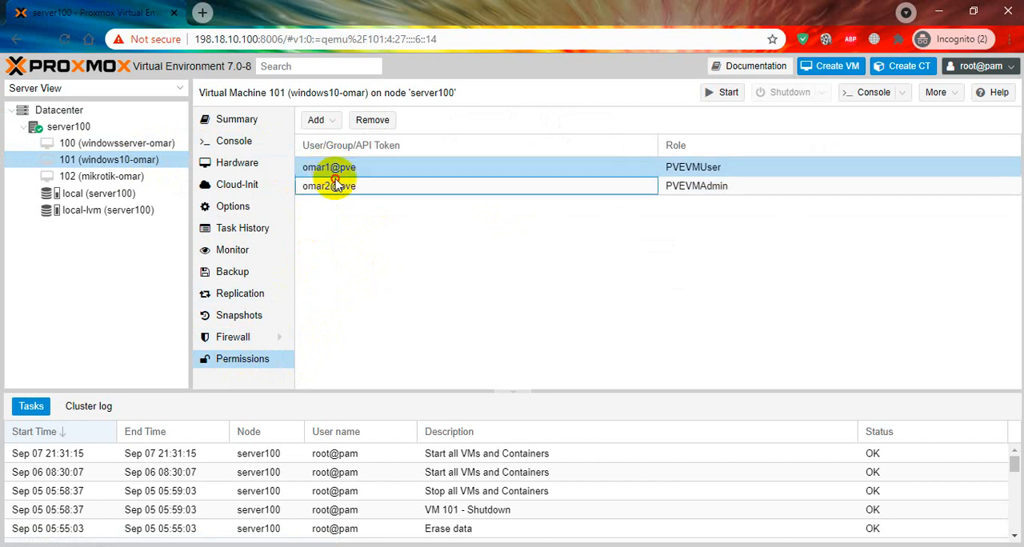
click(332, 185)
click(355, 169)
click(338, 189)
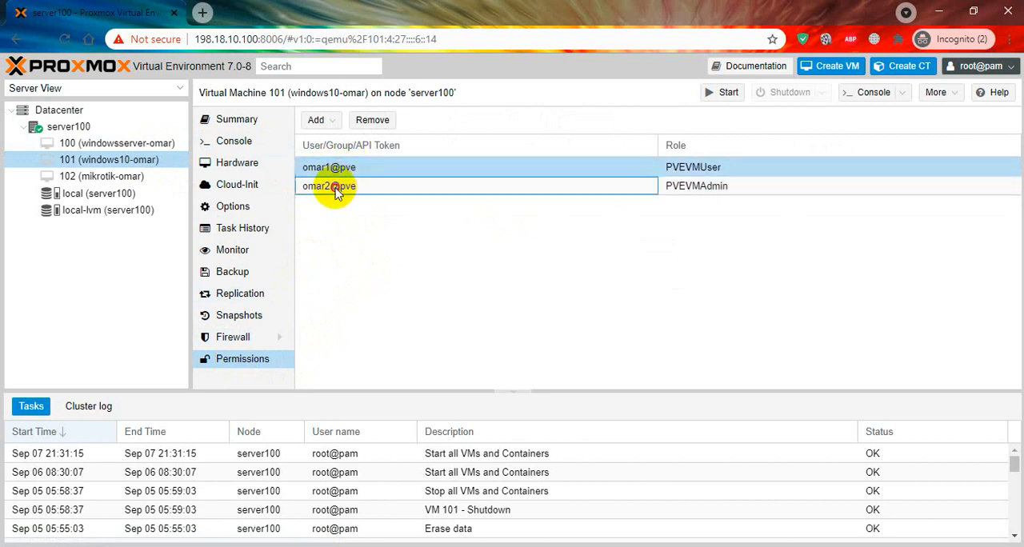
click(331, 170)
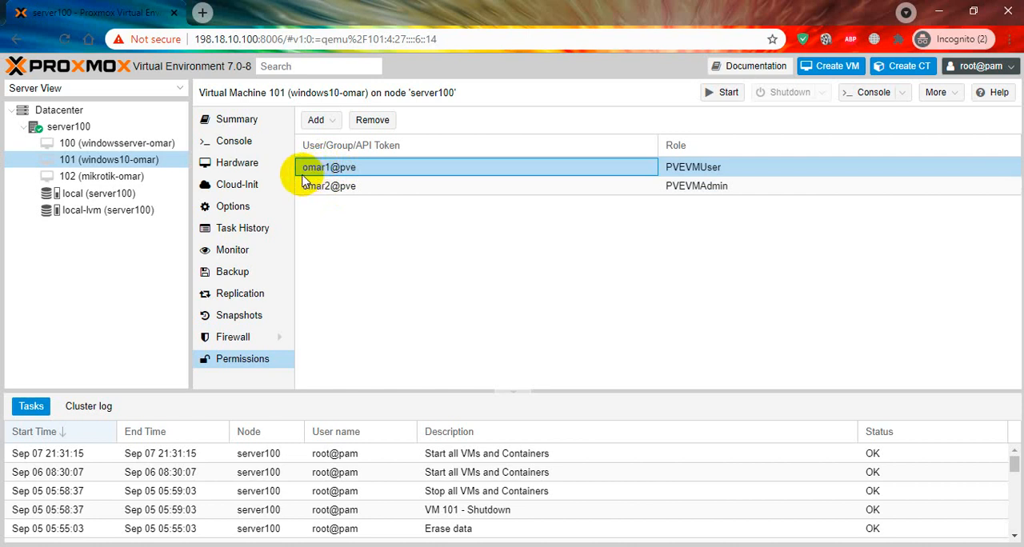
click(342, 192)
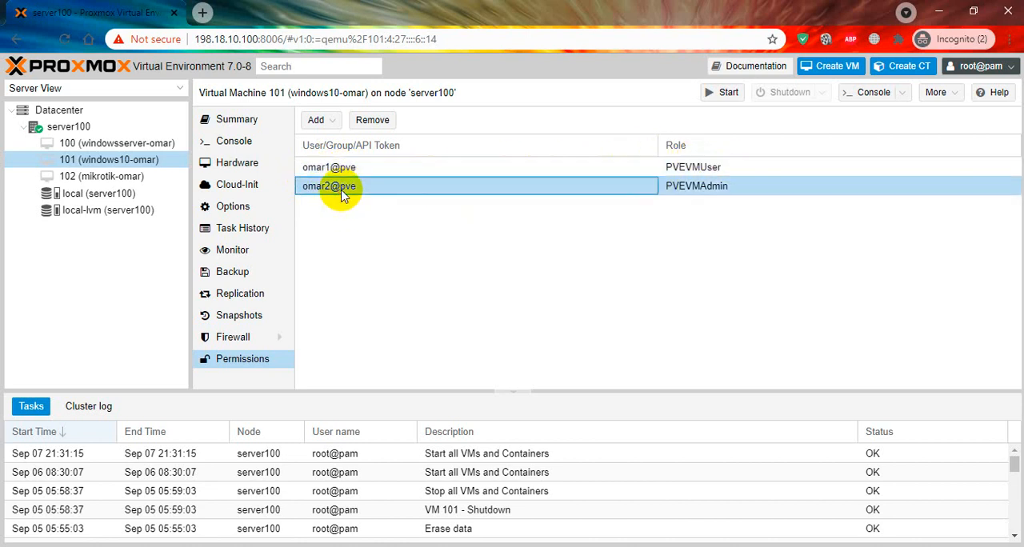
click(738, 167)
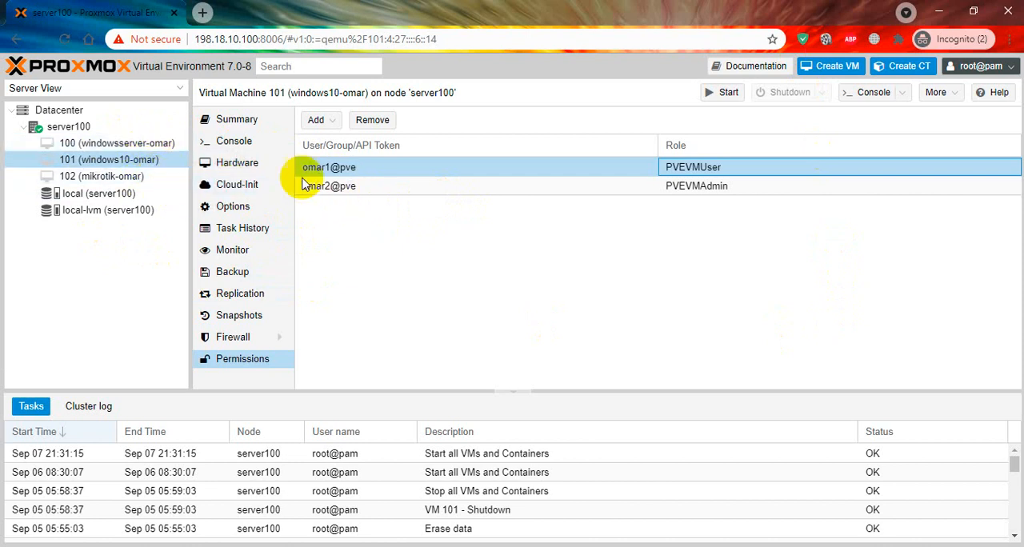
Step: Review the permissions of virtual machine 100, and recheck the second user's entry on virtual machine 101
click(108, 142)
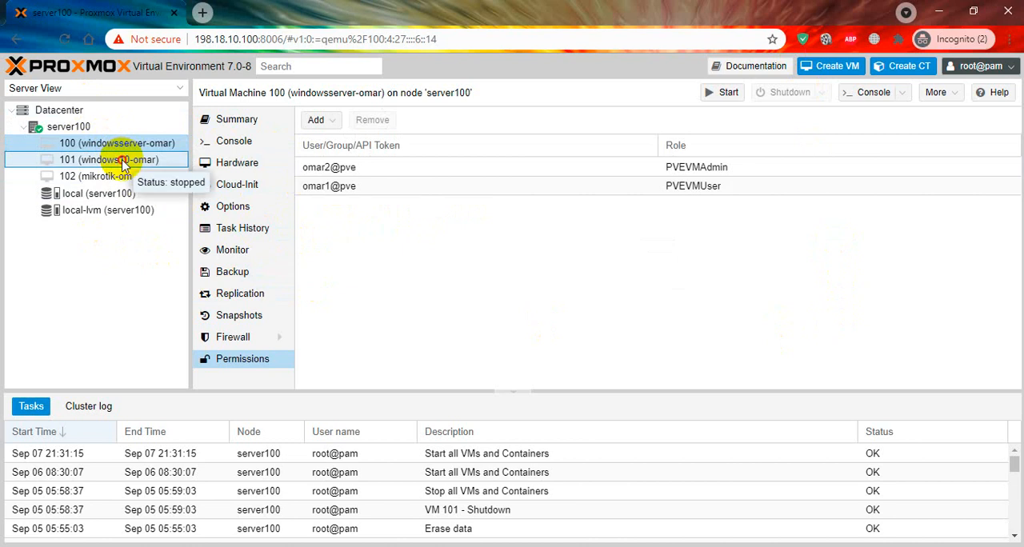
click(148, 162)
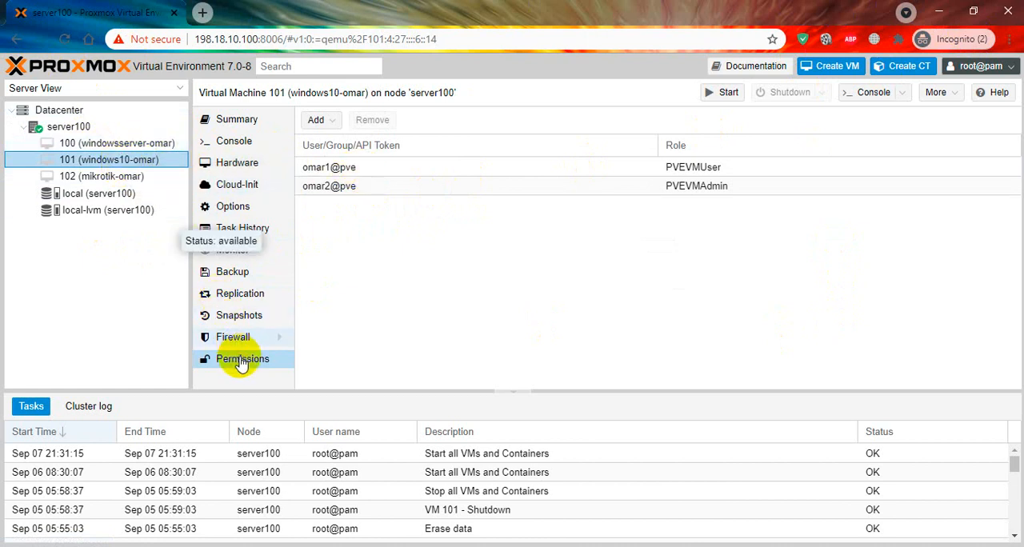
click(375, 186)
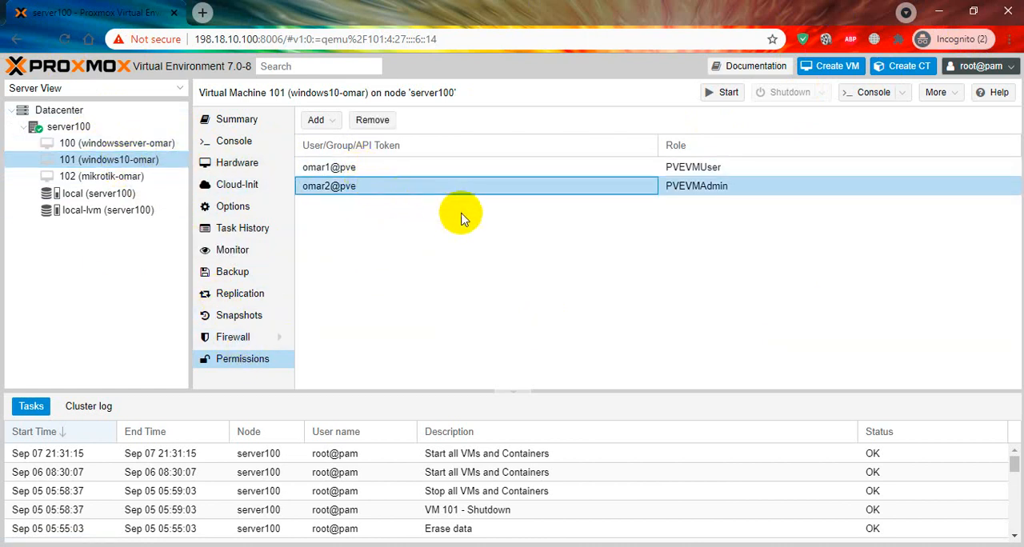